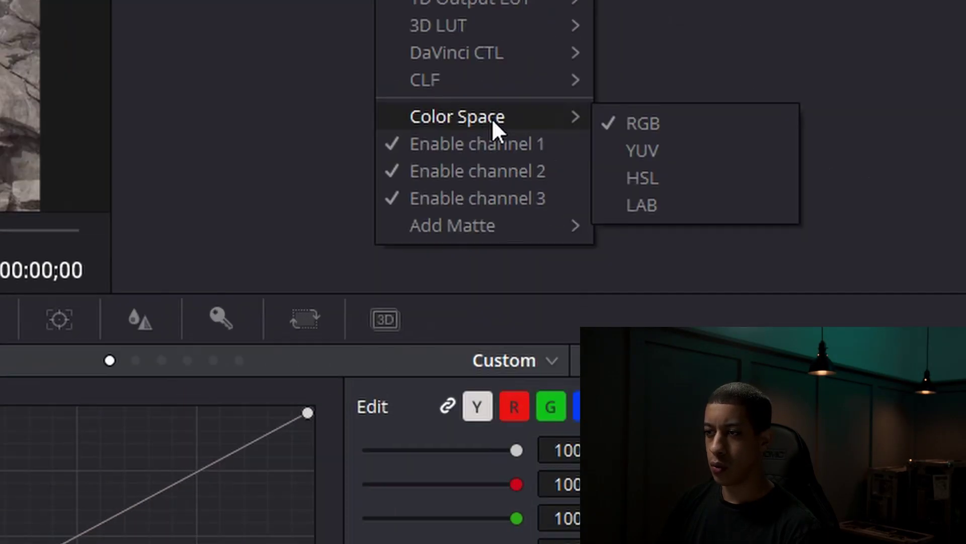
Brighten the image with a Y curve point, then reset the curves to straight
left_click(653, 129)
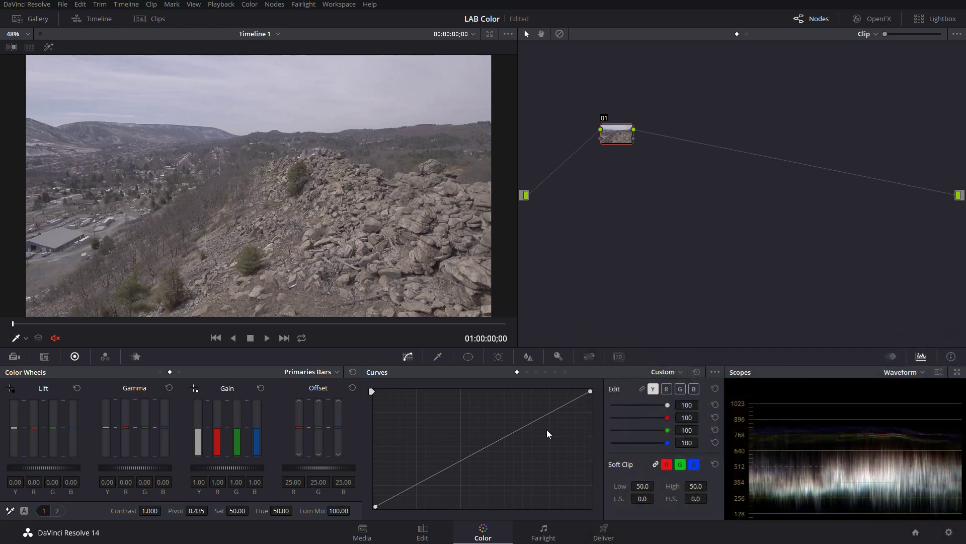
left_click_drag(523, 422, 501, 401)
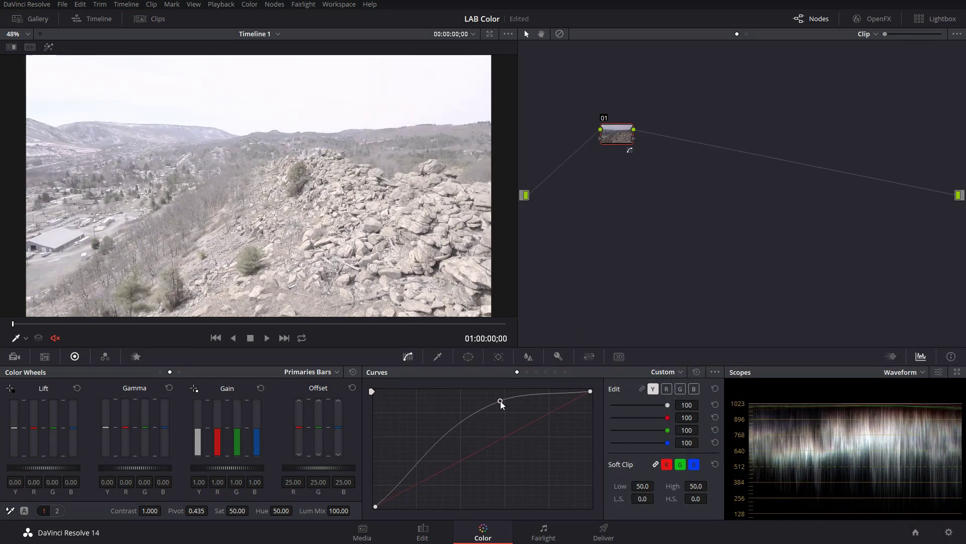
left_click(666, 390)
left_click(683, 390)
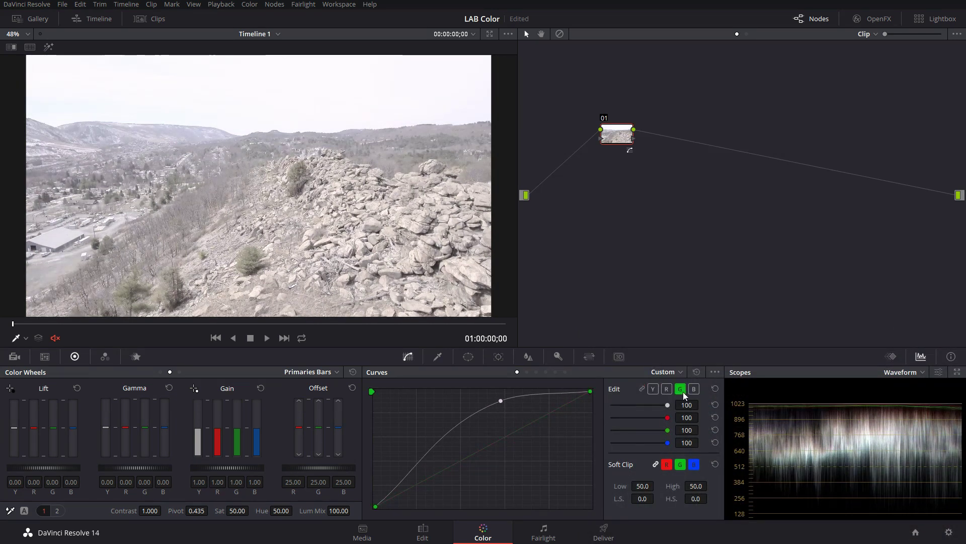
left_click(714, 389)
left_click(693, 389)
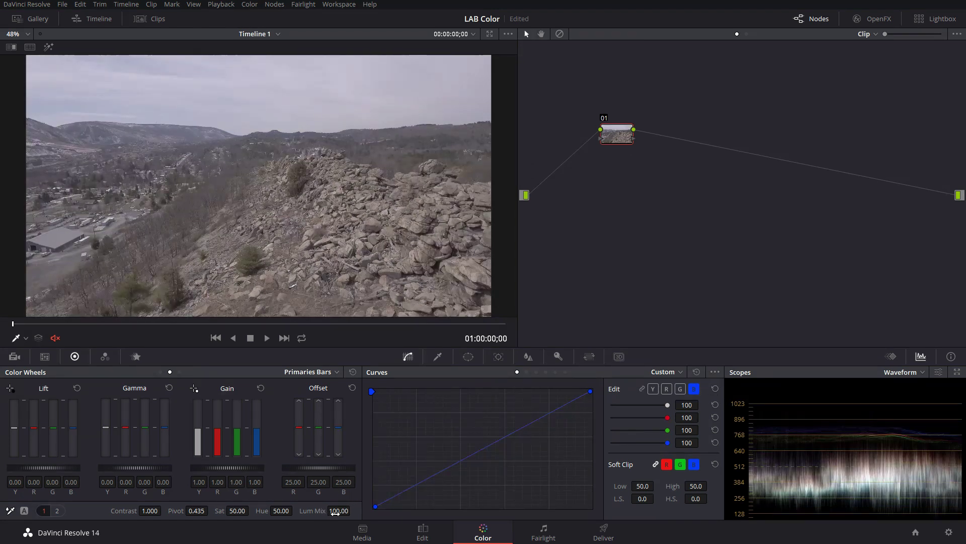
Lower Lum Mix from 100 to 0 and raise the red curve, tinting the image red
left_click_drag(335, 513, 292, 513)
left_click(667, 389)
left_click_drag(475, 452, 425, 390)
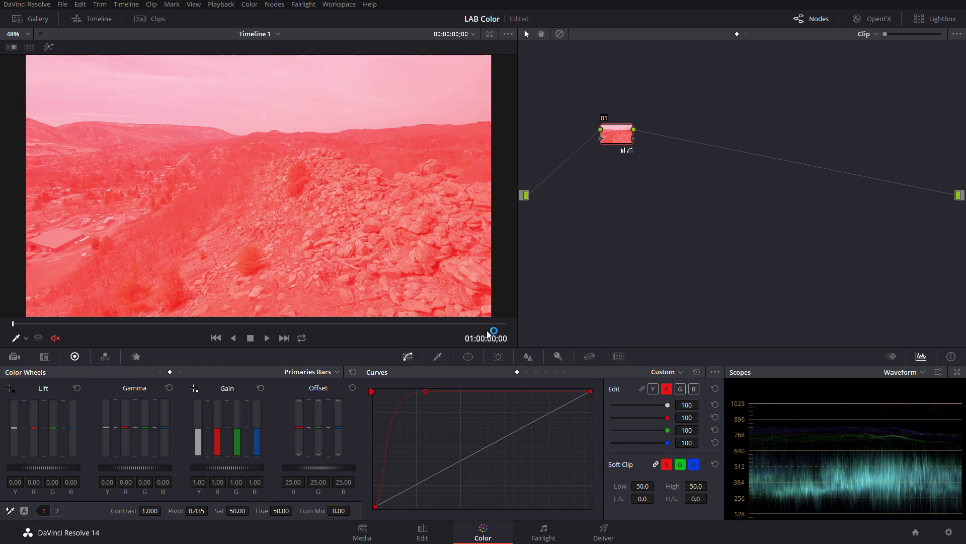
Raise the green and blue curves in turn, then reset the node's entire grade to neutral
left_click(680, 389)
left_click_drag(492, 445, 426, 390)
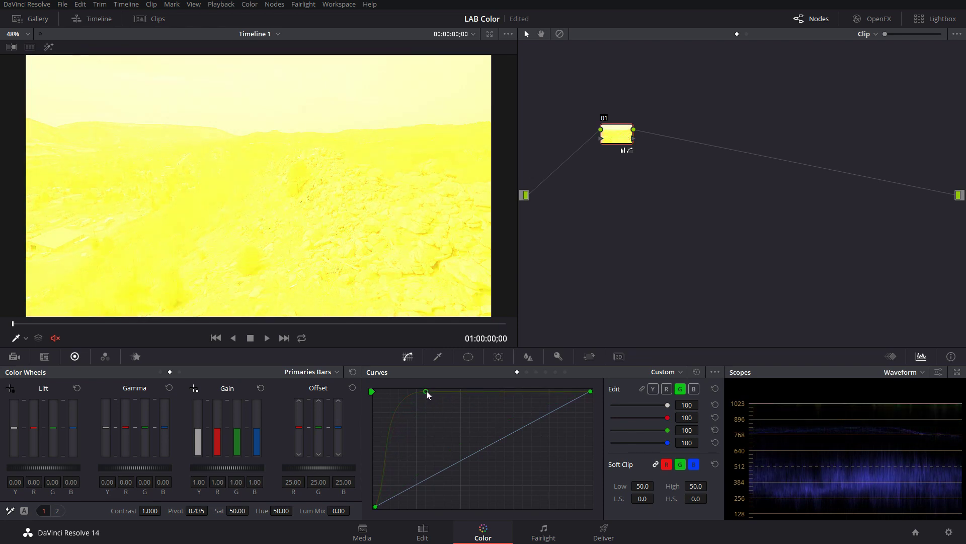
left_click(694, 389)
left_click_drag(503, 440, 412, 388)
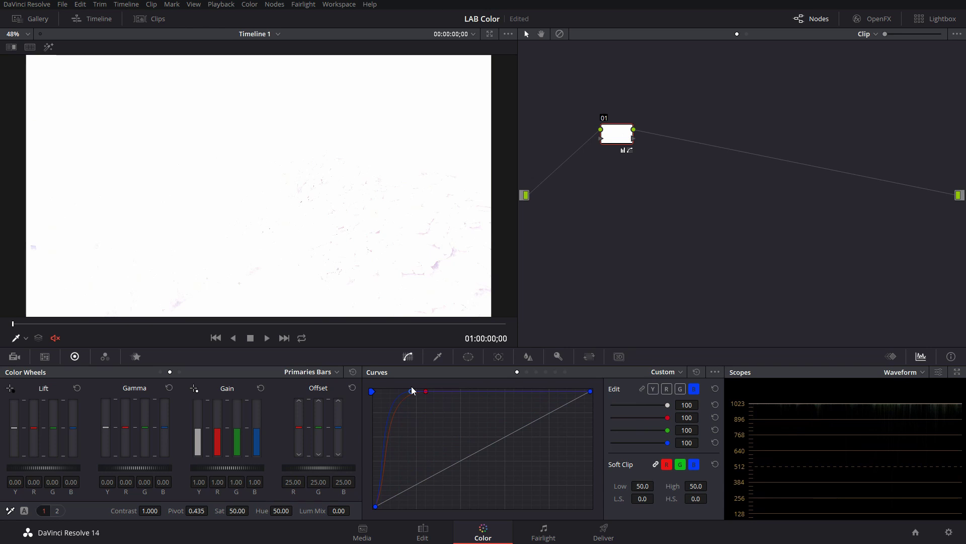
key("ctrl+Home")
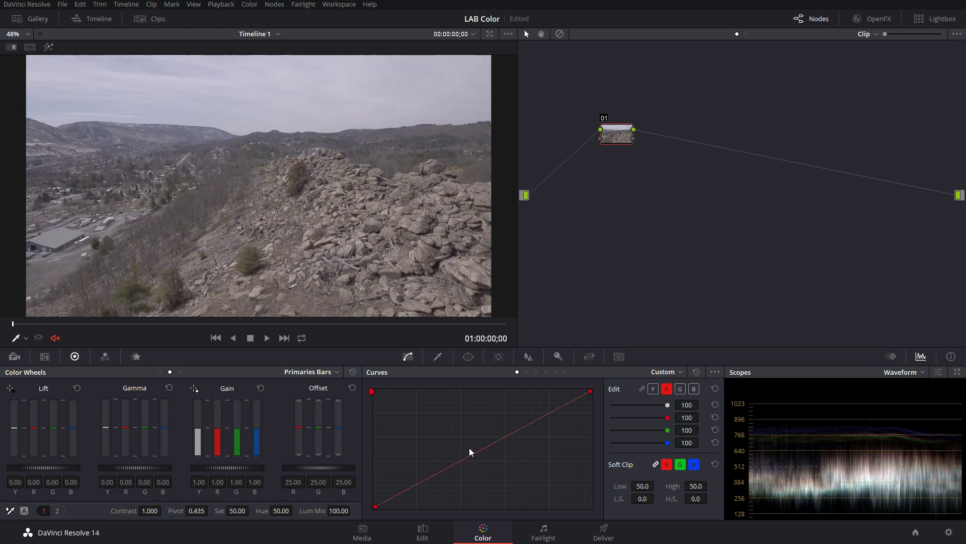
left_click_drag(470, 455, 467, 424)
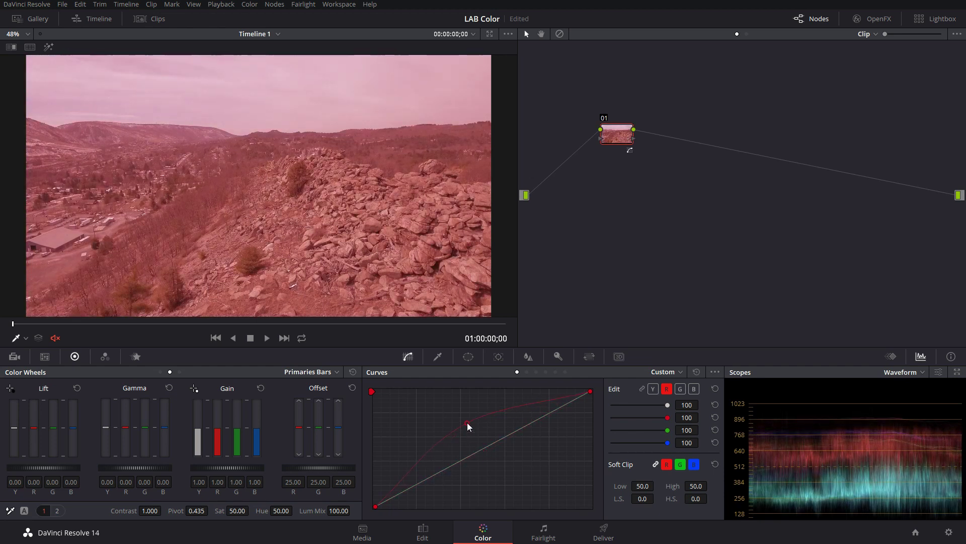
left_click_drag(334, 507, 323, 511)
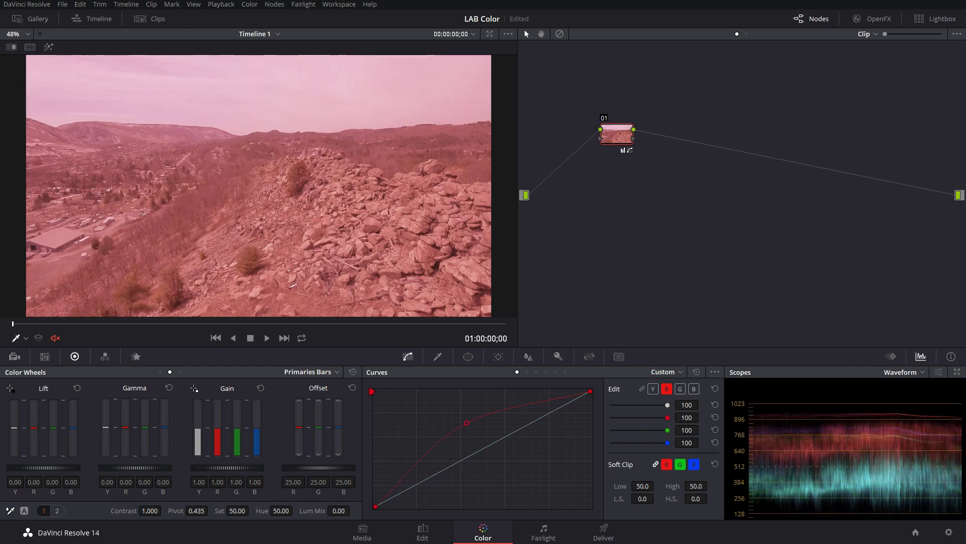
double_click(306, 511)
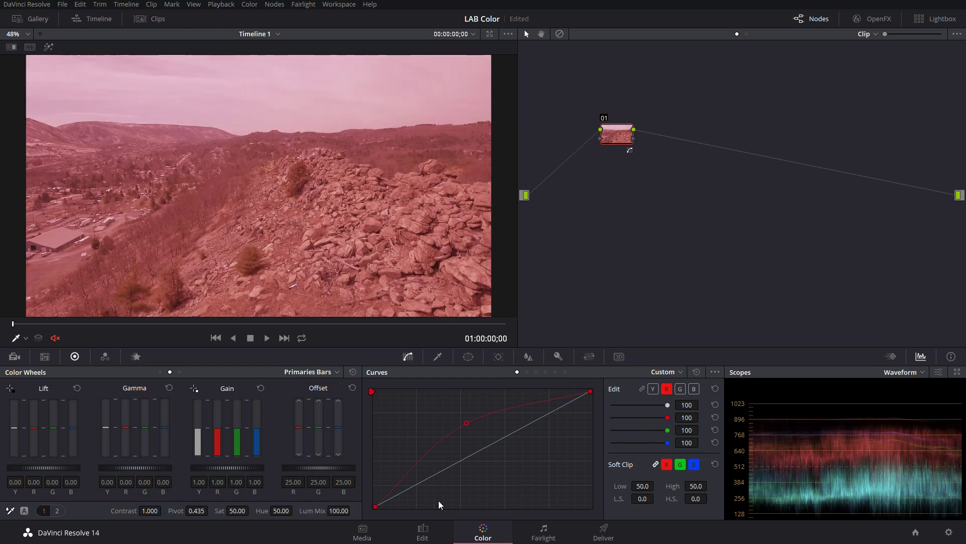
left_click(680, 390)
left_click_drag(490, 445, 463, 421)
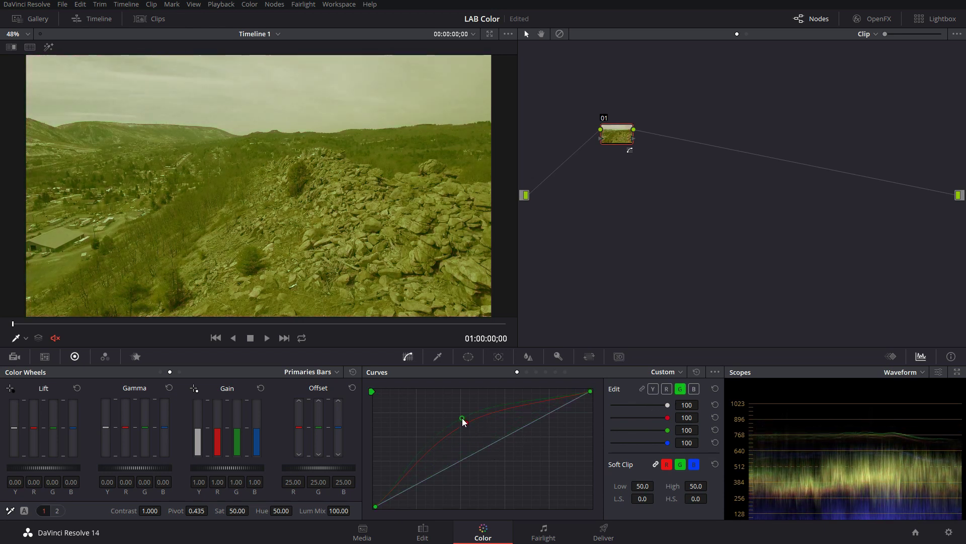
left_click(693, 388)
left_click_drag(491, 449, 460, 412)
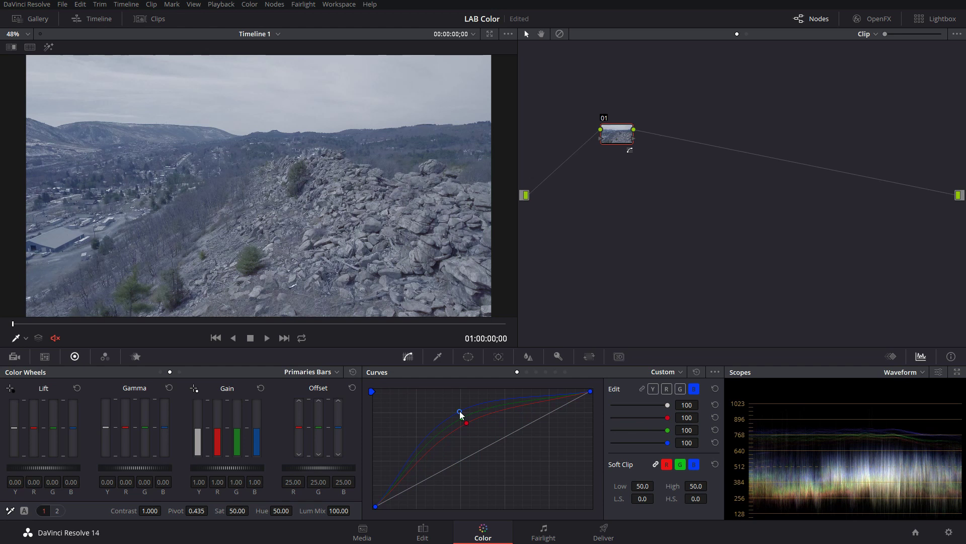
left_click_drag(460, 412, 461, 420)
key("r")
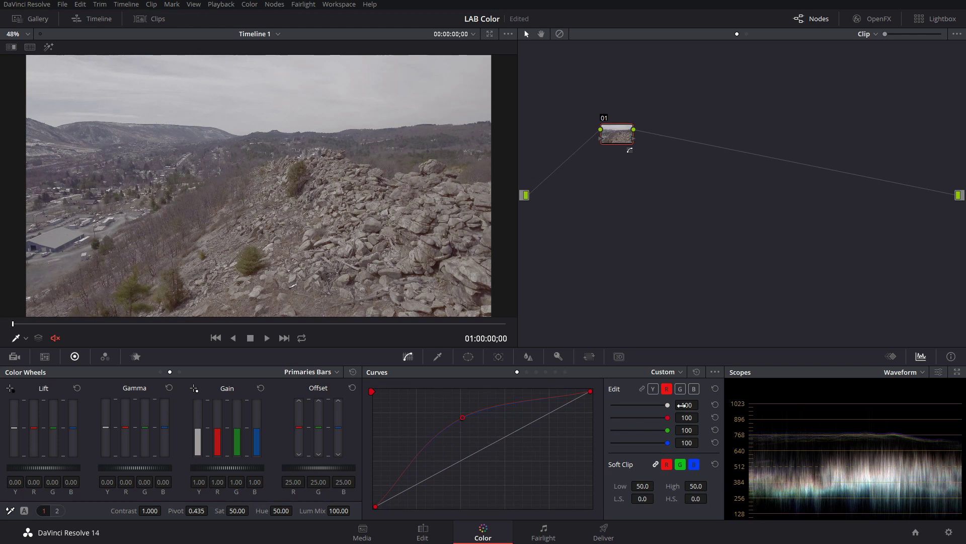
left_click(698, 372)
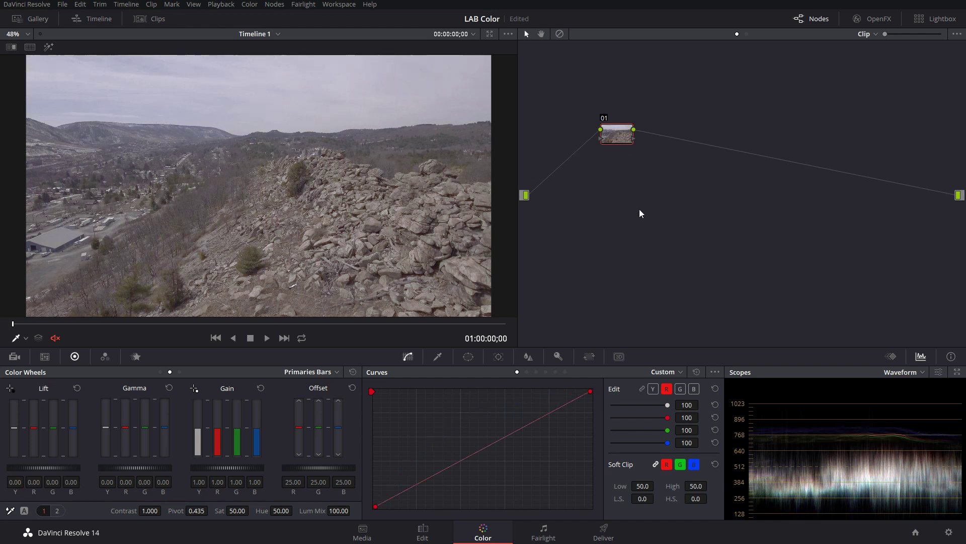
Set node 01's color space to LAB
right_click(614, 140)
mouse_move(667, 286)
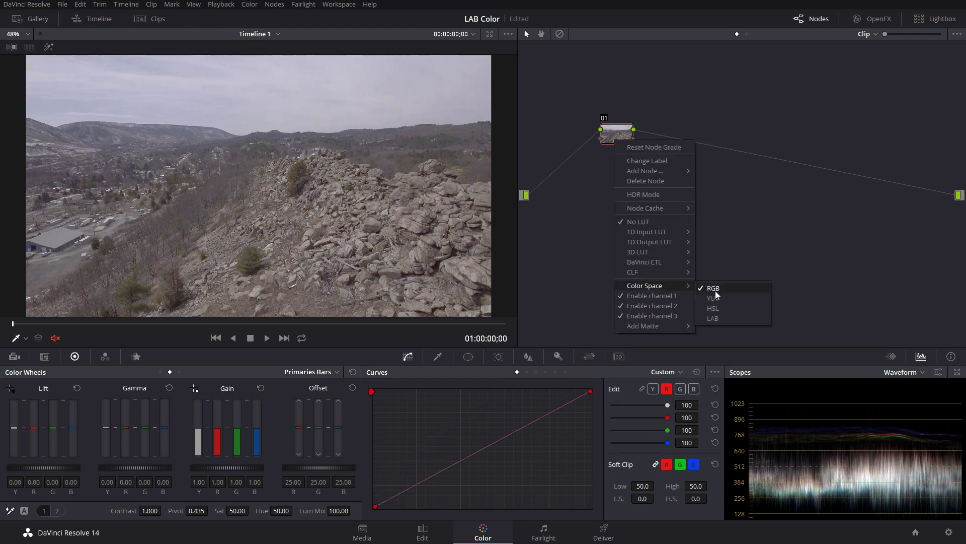
left_click(723, 316)
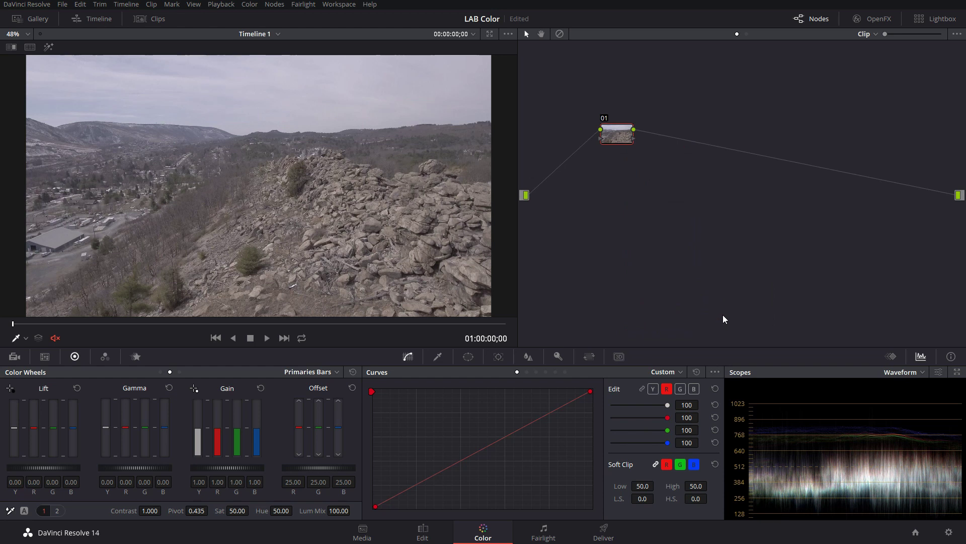
Test the luminance and blue-channel curves, reset them straight, and view the Lab color space article
left_click(653, 389)
left_click_drag(481, 451, 489, 413)
left_click(666, 388)
left_click(680, 390)
left_click(694, 389)
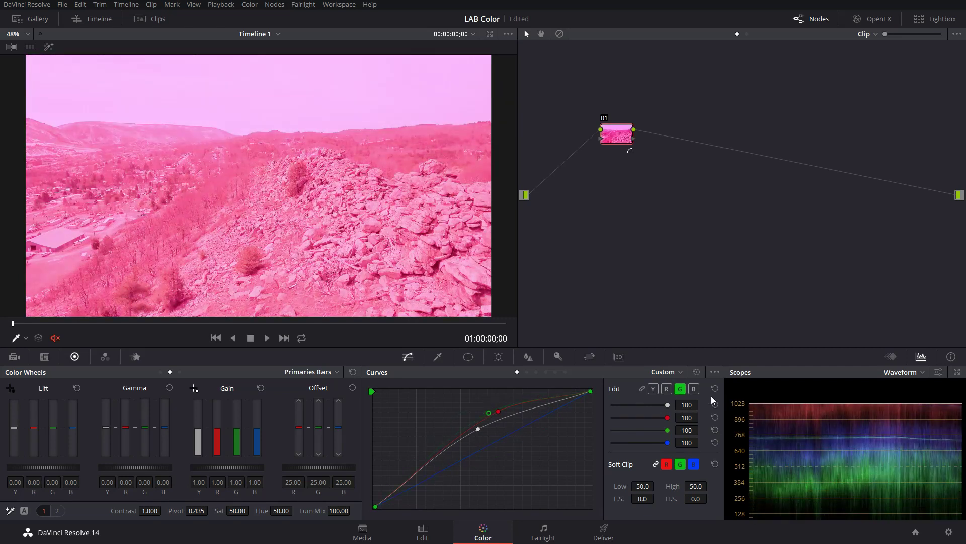
left_click_drag(511, 441, 500, 425)
left_click(697, 372)
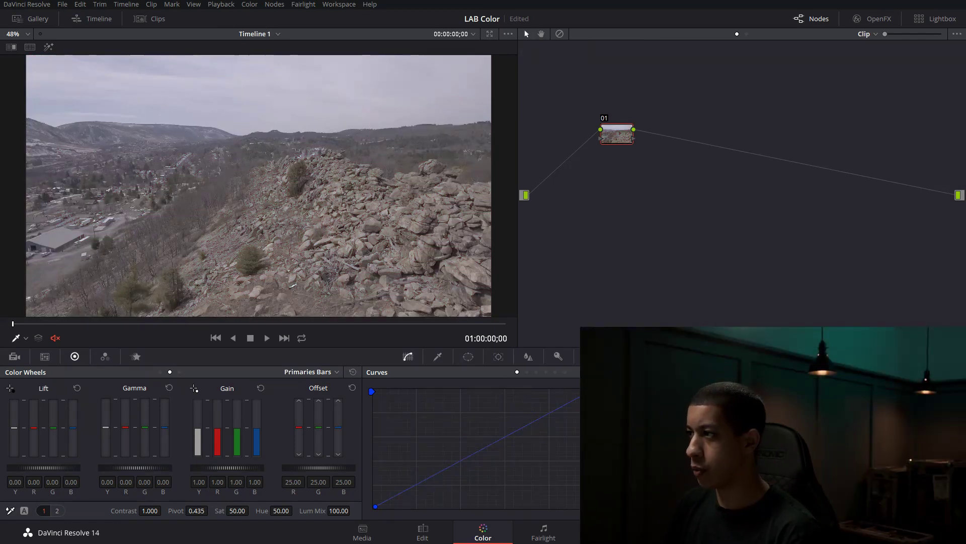
key("alt+Tab")
left_click_drag(546, 85, 526, 40)
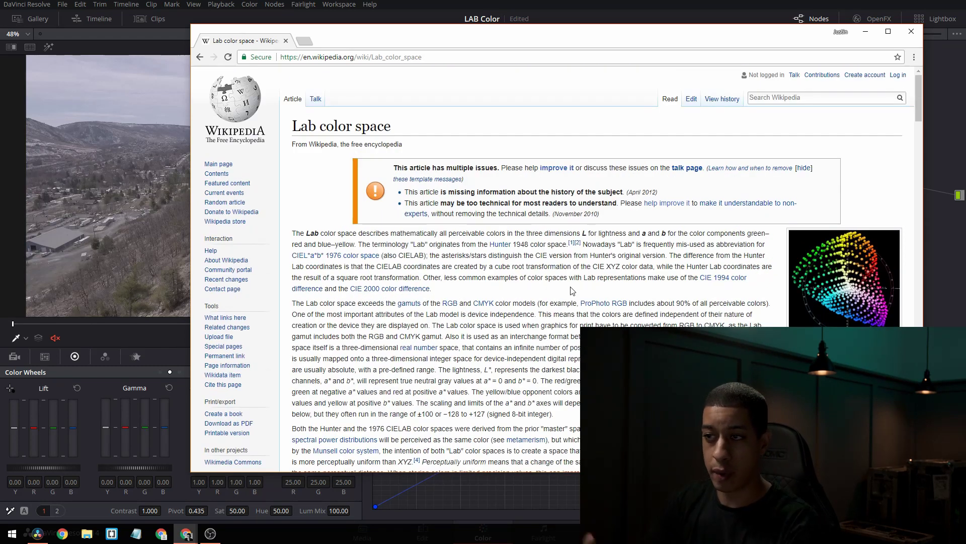
scroll(361, 147, "down", 20)
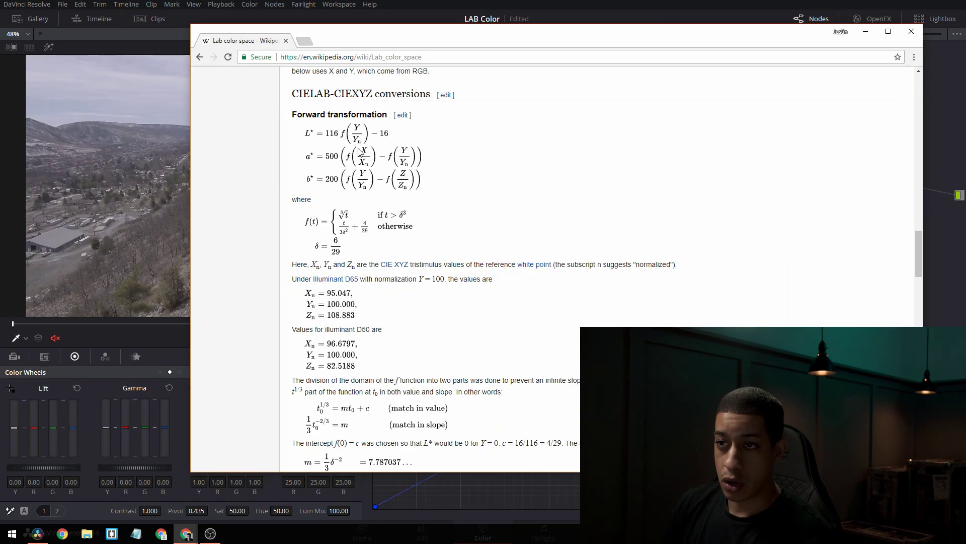
scroll(423, 242, "down", 6)
scroll(423, 241, "up", 15)
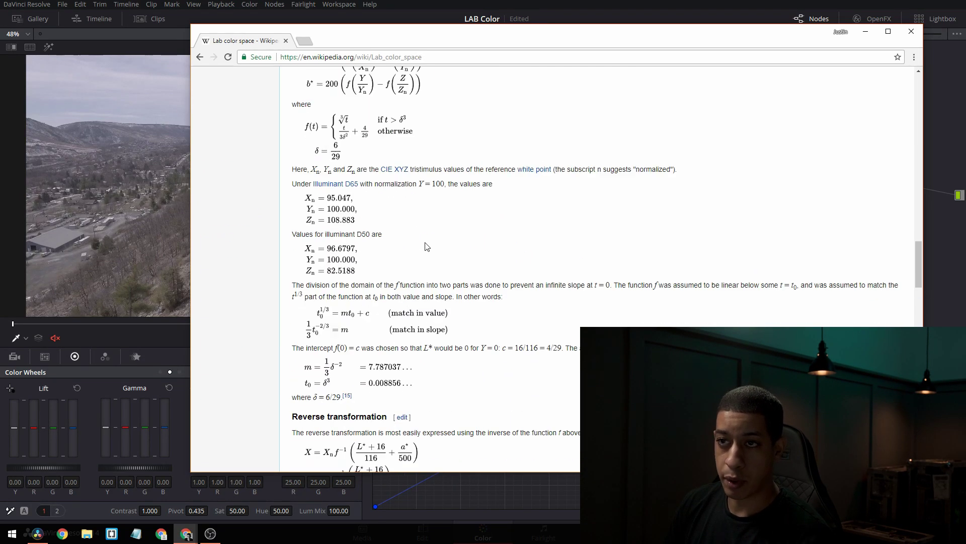
scroll(437, 239, "up", 7)
left_click_drag(423, 260, 549, 262)
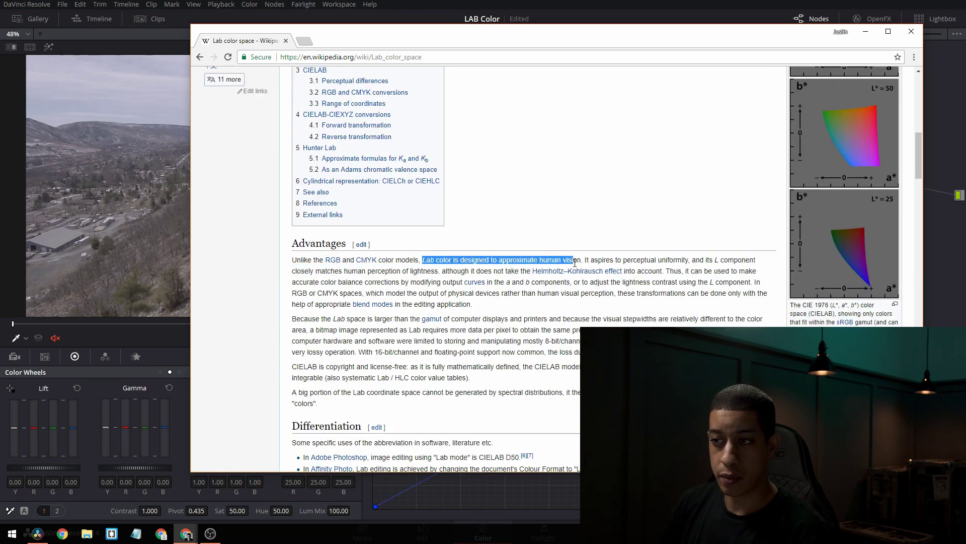
scroll(564, 281, "up", 15)
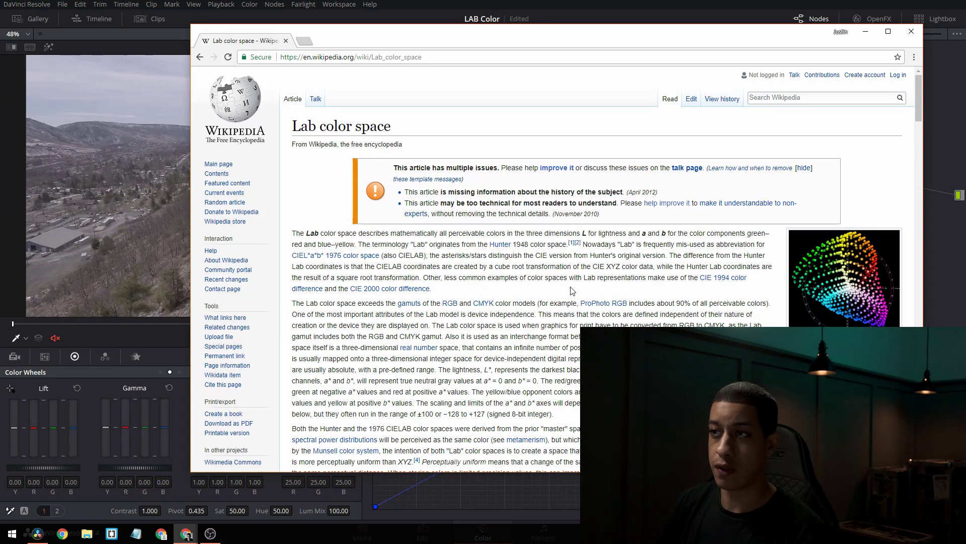
left_click(463, 5)
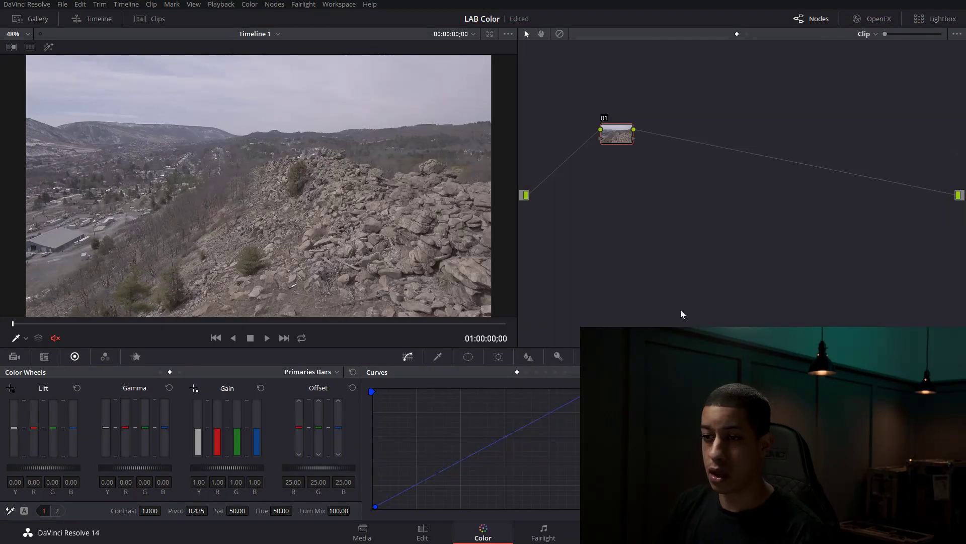
Move to the woman's clip and change node 01's colour space
key("Down")
right_click(590, 156)
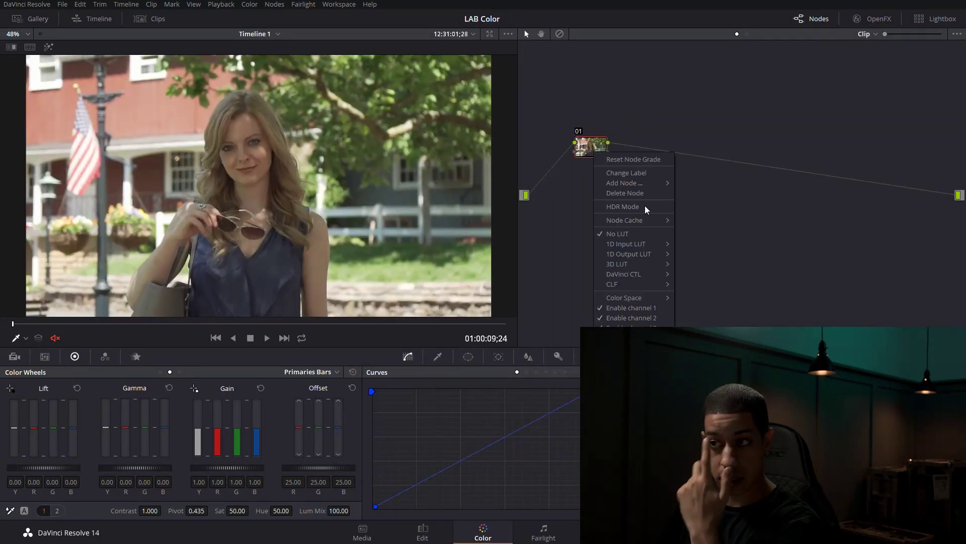
mouse_move(660, 297)
left_click(713, 308)
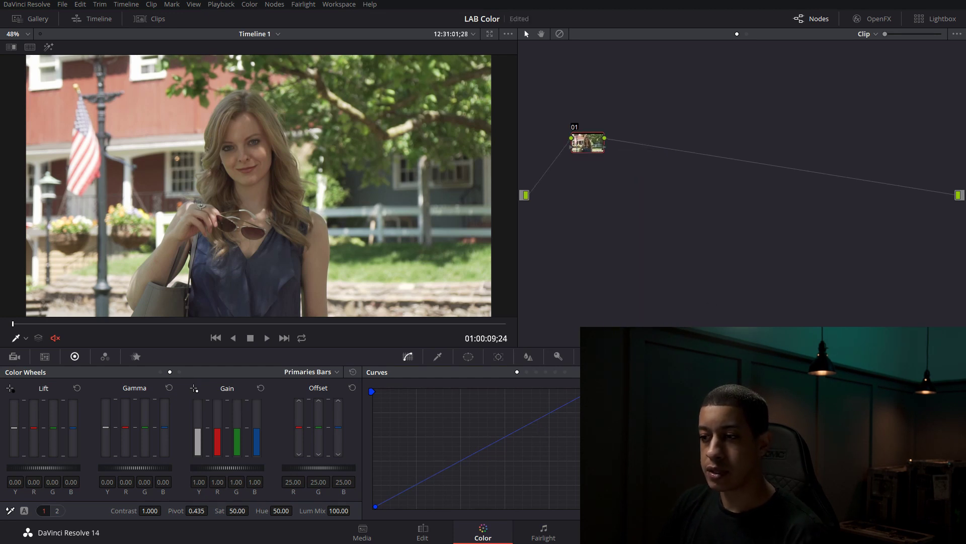
Test bends on the red, green and blue curves, then reset all curve adjustments
left_click_drag(514, 431, 502, 399)
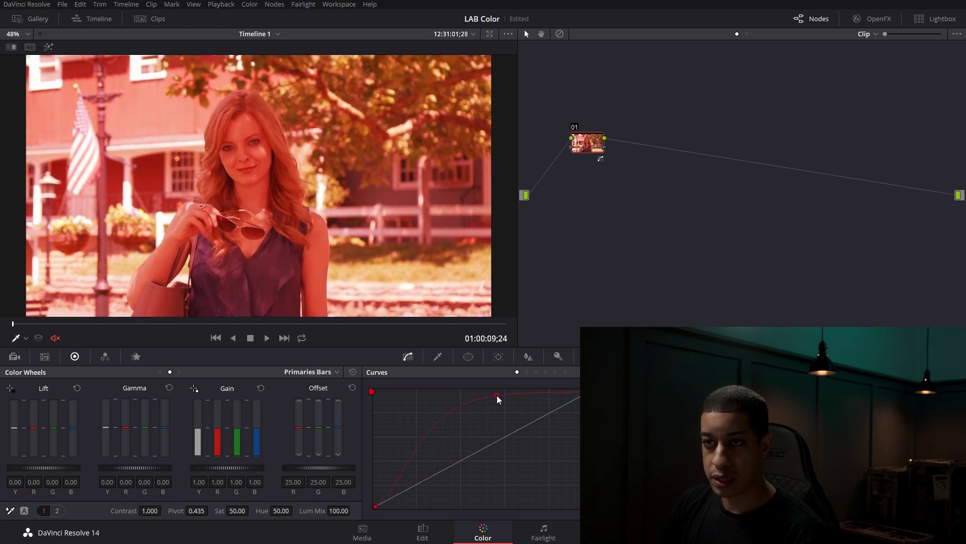
left_click(654, 413)
left_click_drag(515, 431, 480, 389)
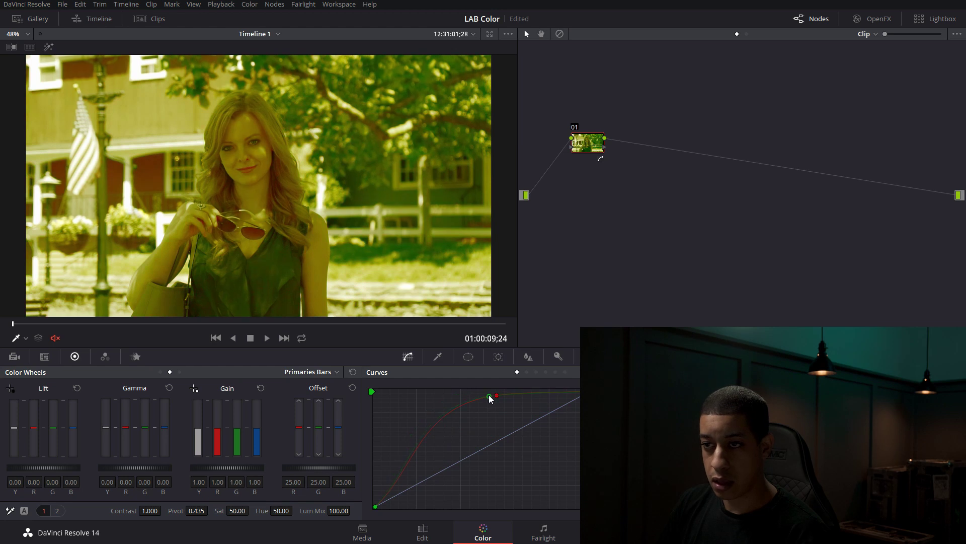
left_click_drag(405, 458, 430, 475)
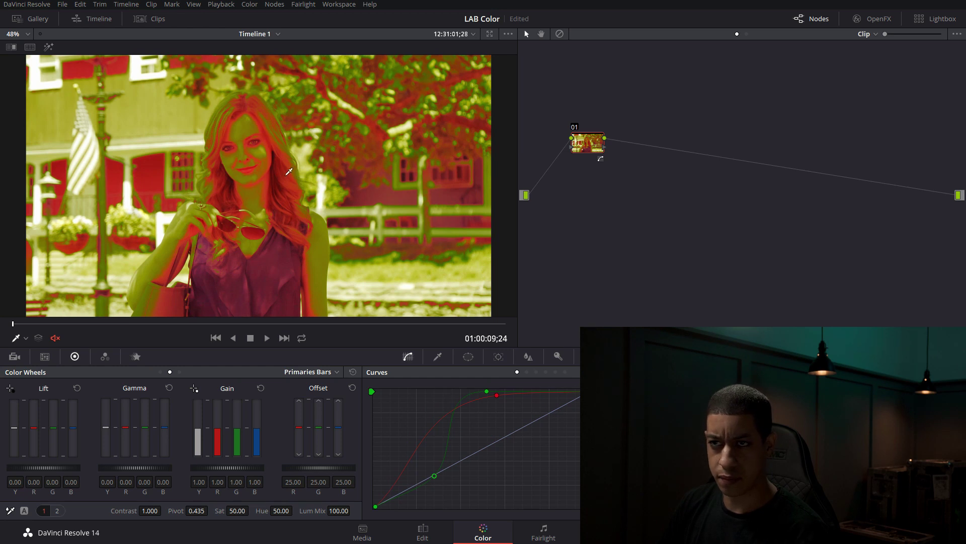
left_click(785, 391)
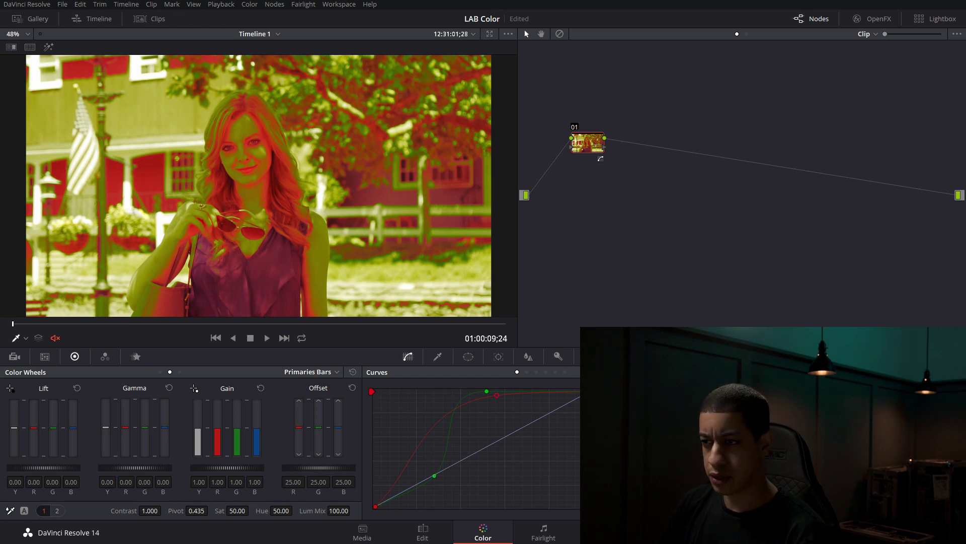
left_click(815, 390)
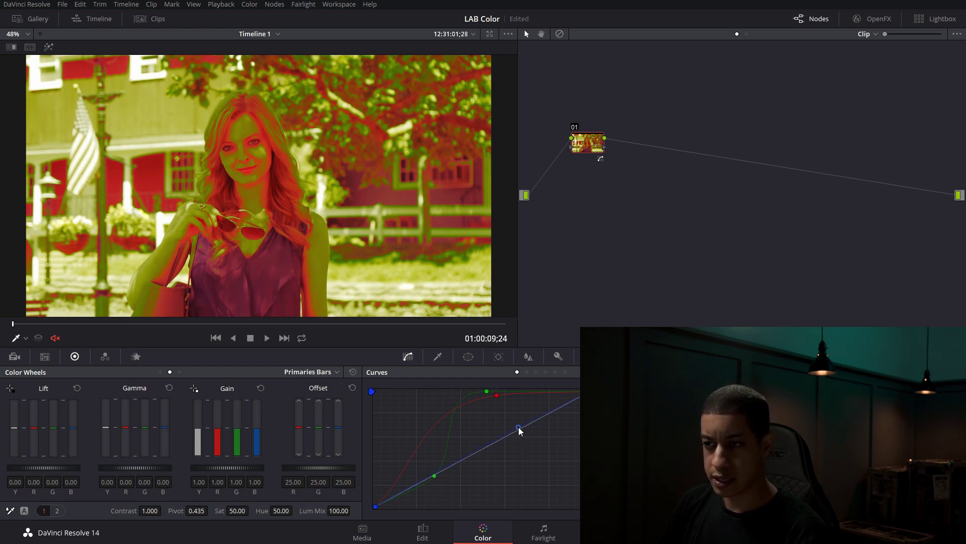
left_click_drag(518, 428, 533, 460)
left_click_drag(466, 440, 463, 437)
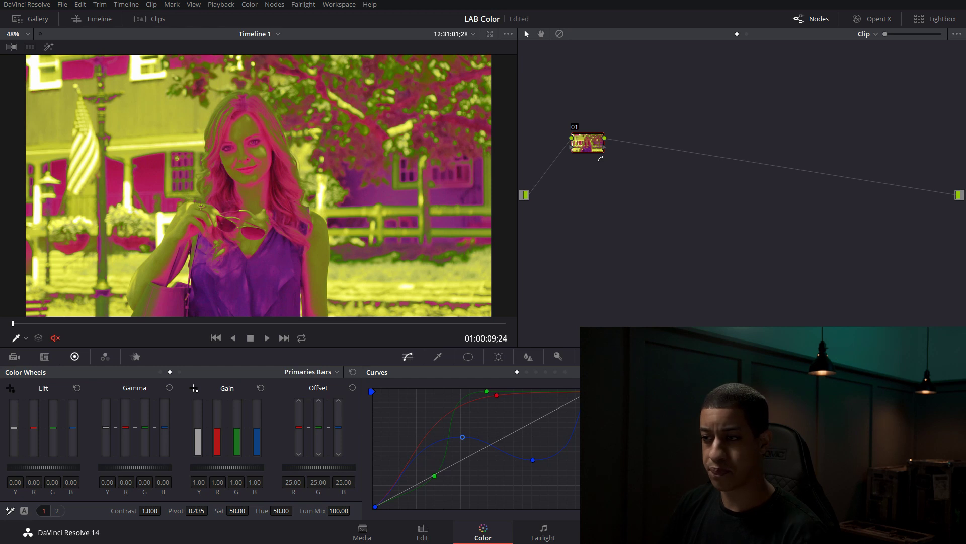
key("shift+Home")
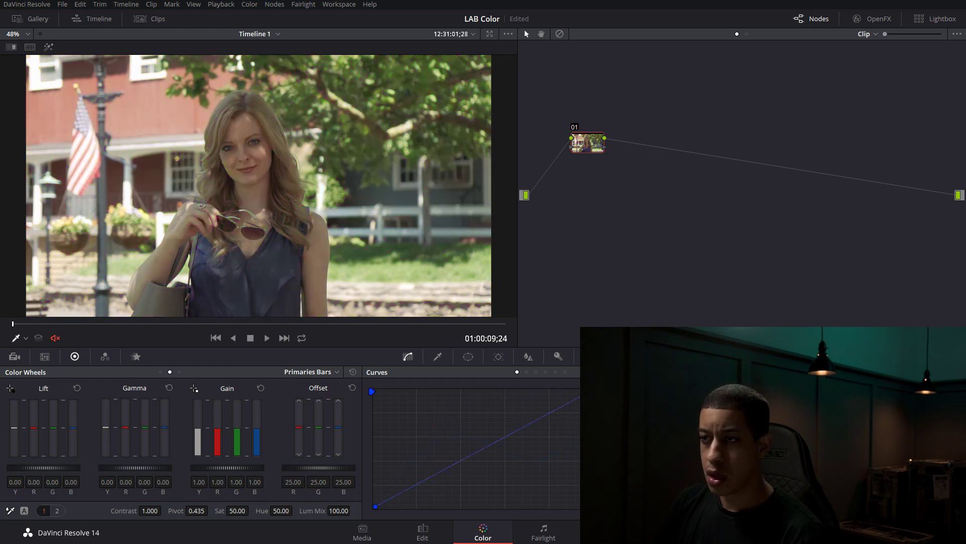
Set node 01 to LAB, test raising the lightness curve, then delete that curve point
right_click(588, 145)
mouse_move(661, 294)
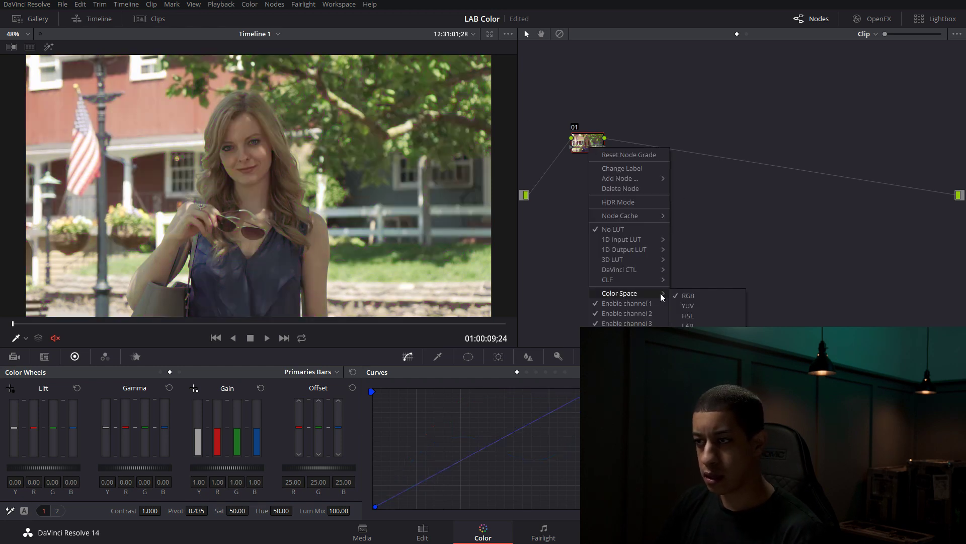
left_click(704, 322)
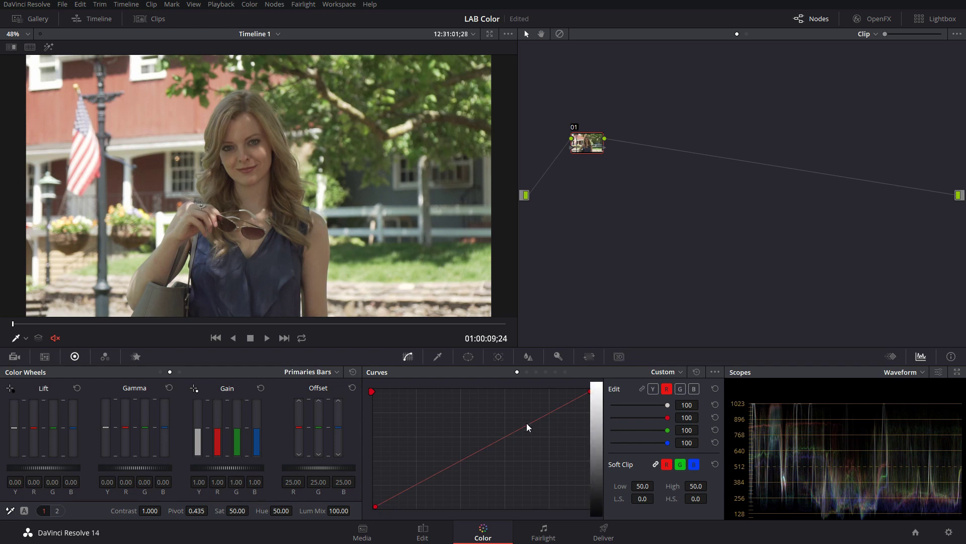
left_click_drag(526, 427, 507, 413)
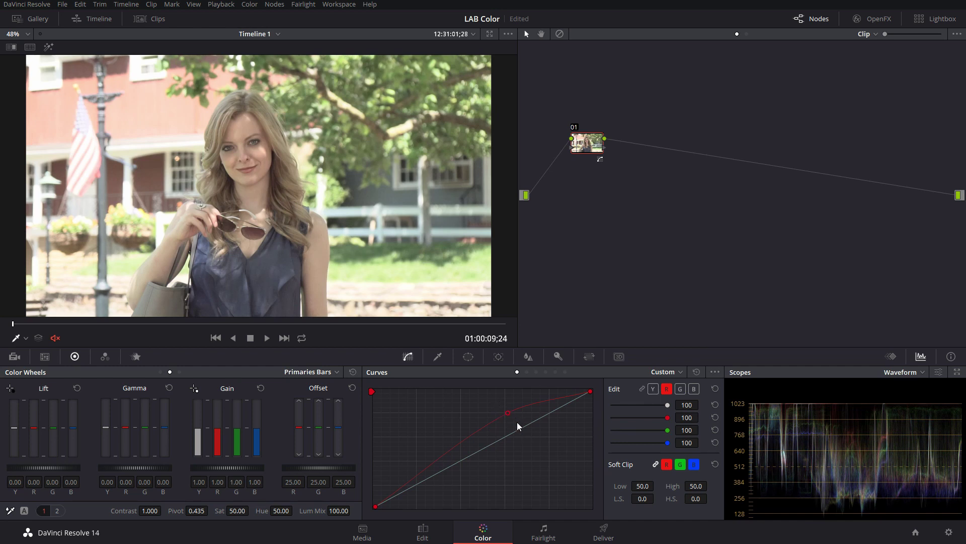
left_click_drag(506, 412, 502, 397)
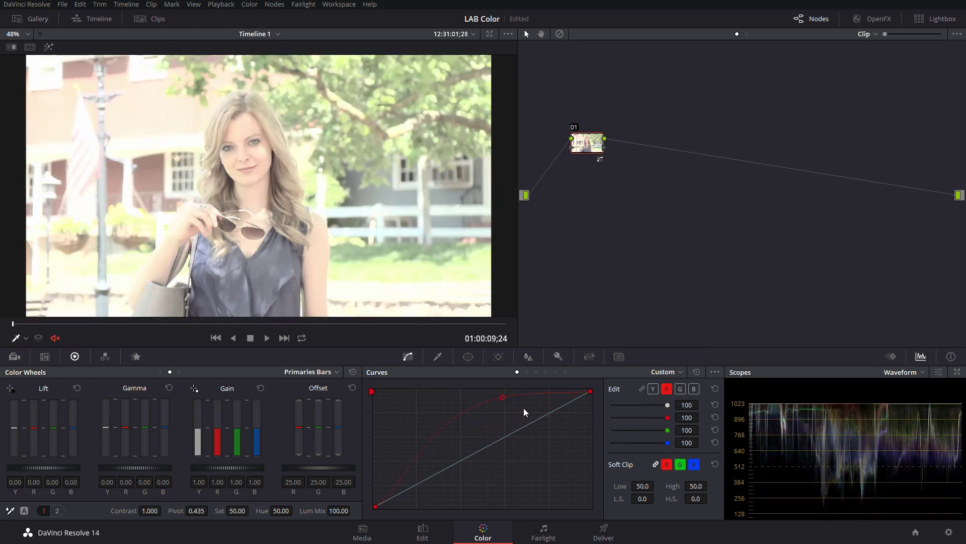
right_click(503, 398)
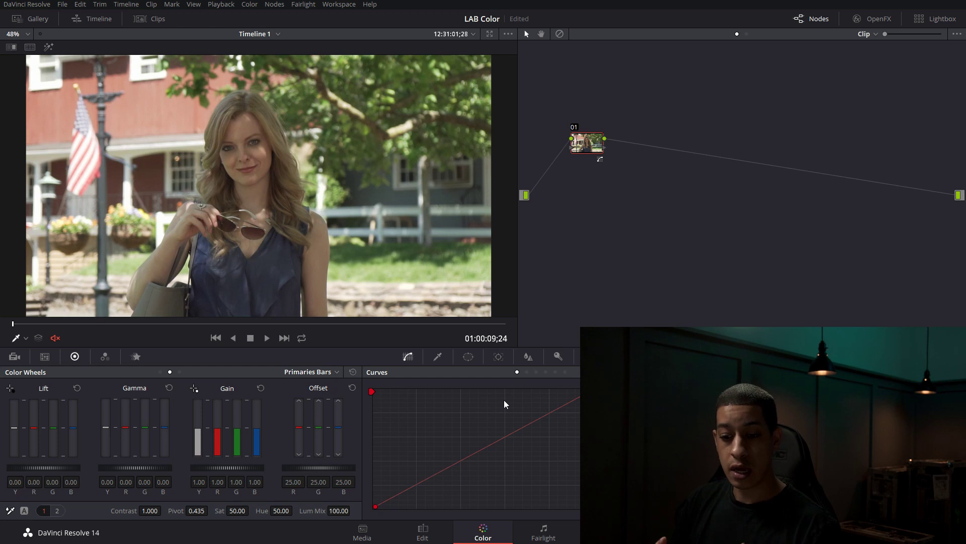
left_click(765, 423)
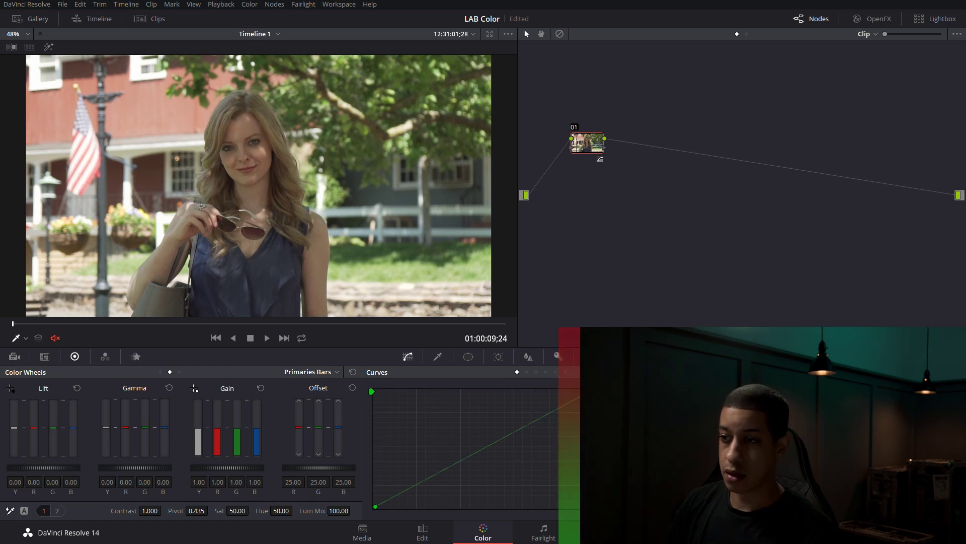
left_click_drag(518, 436, 533, 467)
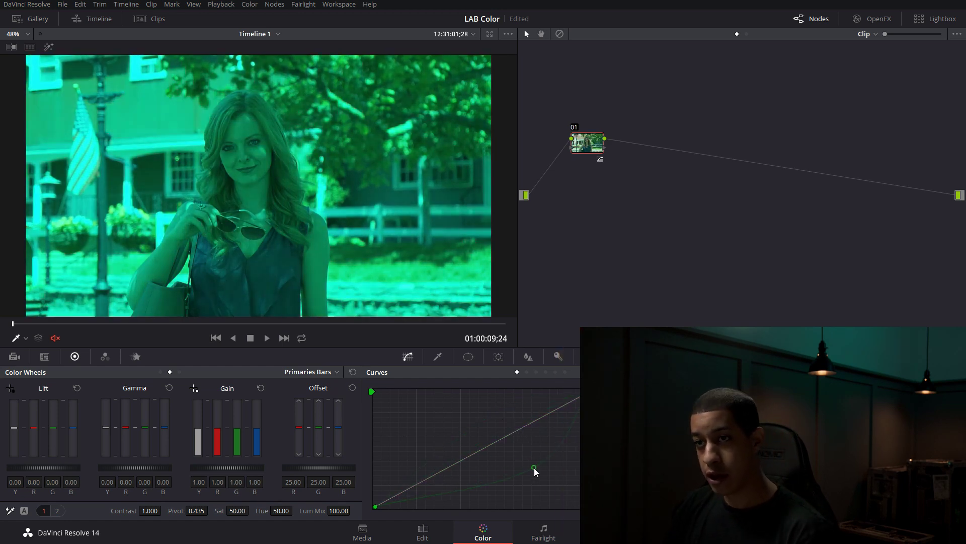
right_click(535, 467)
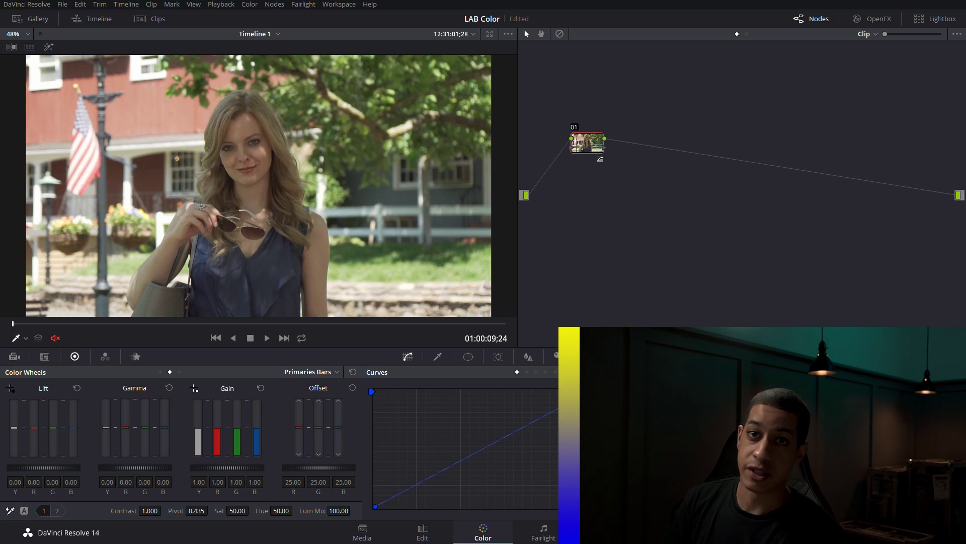
left_click_drag(530, 426, 579, 497)
left_click_drag(509, 433, 509, 407)
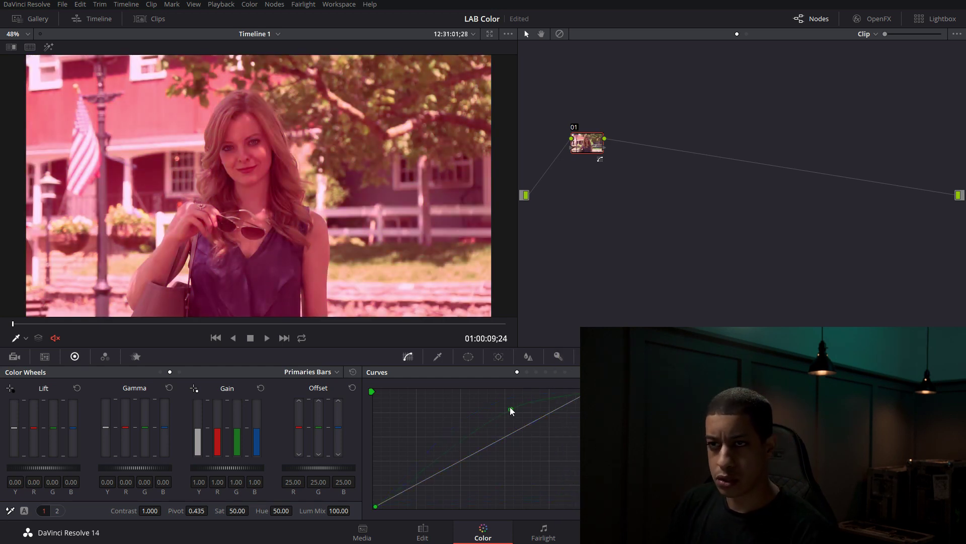
left_click(445, 462)
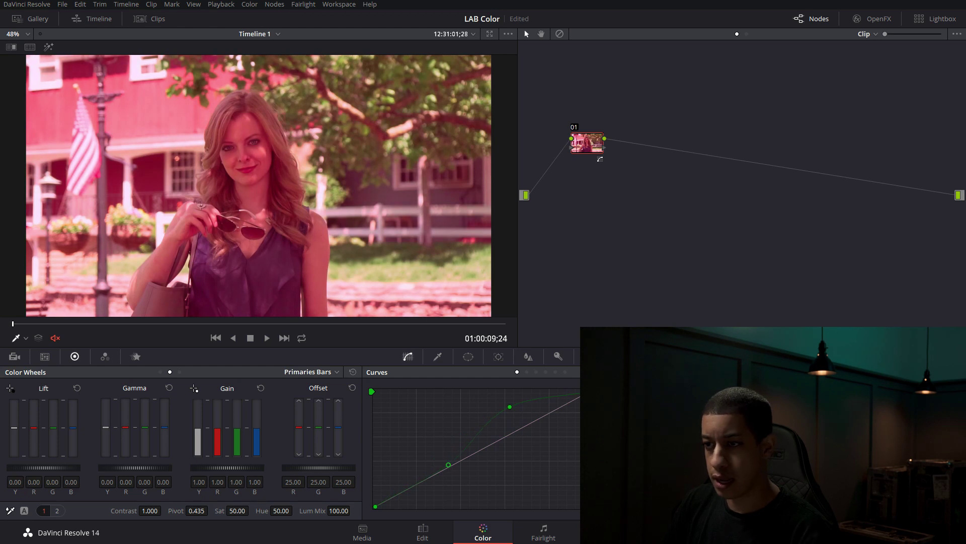
left_click_drag(525, 427, 542, 442)
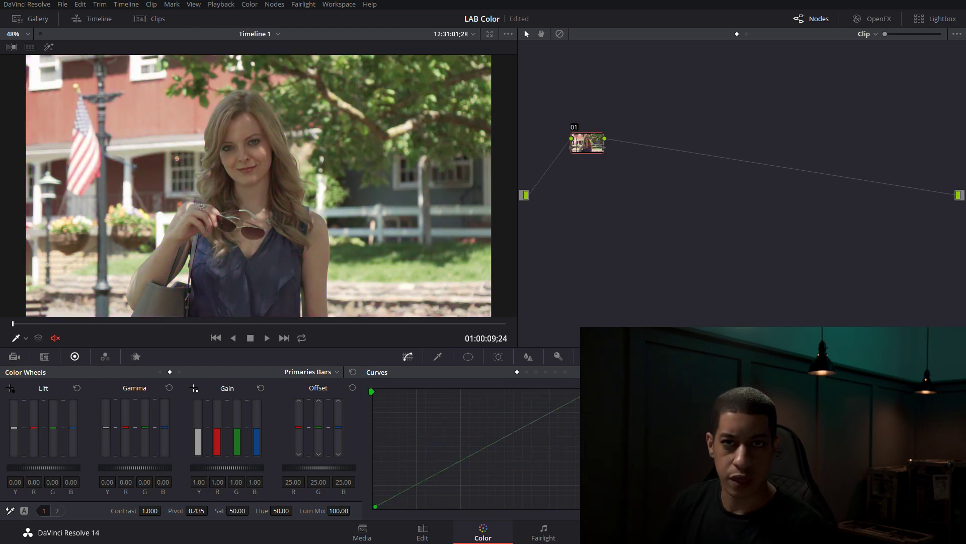
Add two-point S-curves on green and blue, bypass node 01 to compare, then go to the next clip
left_click_drag(543, 416, 535, 408)
left_click_drag(444, 463, 452, 474)
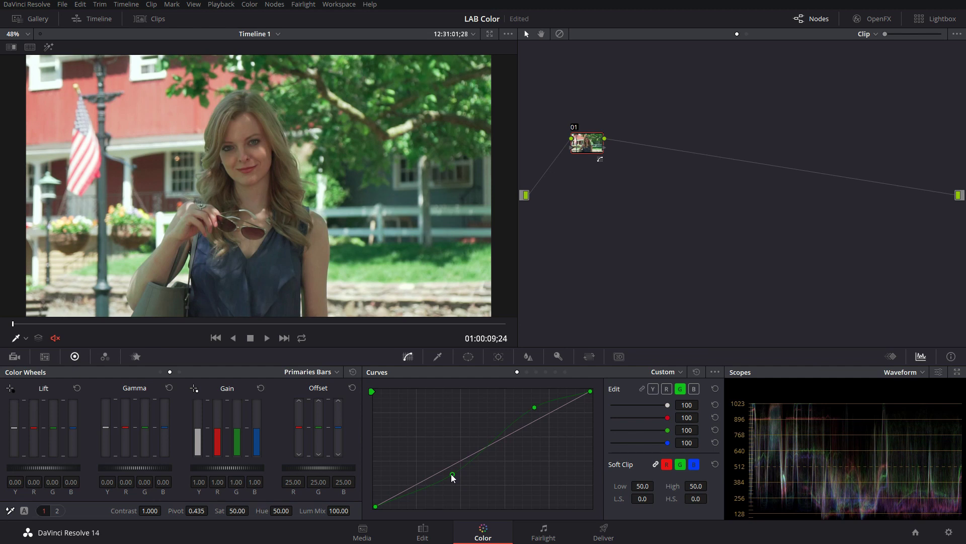
left_click(693, 390)
left_click_drag(537, 419, 536, 407)
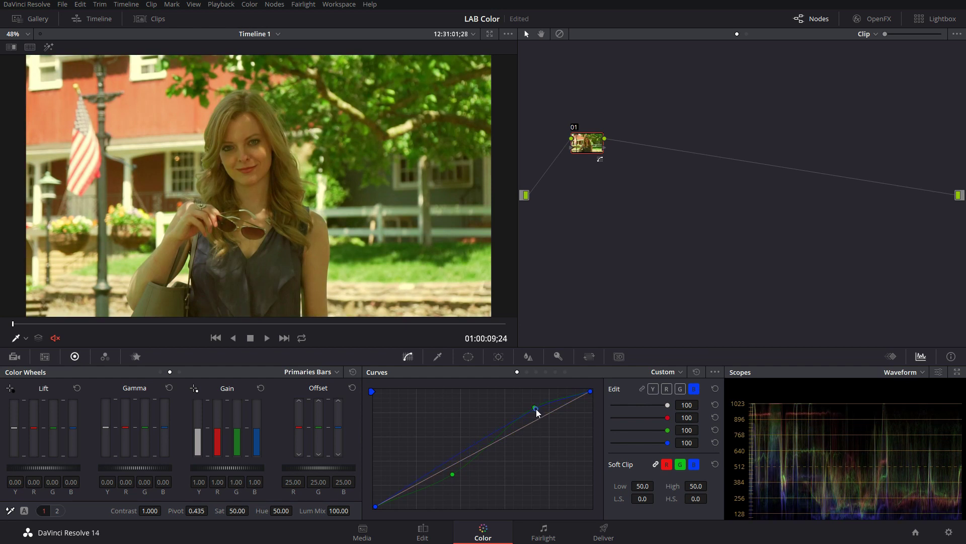
left_click_drag(444, 469, 453, 476)
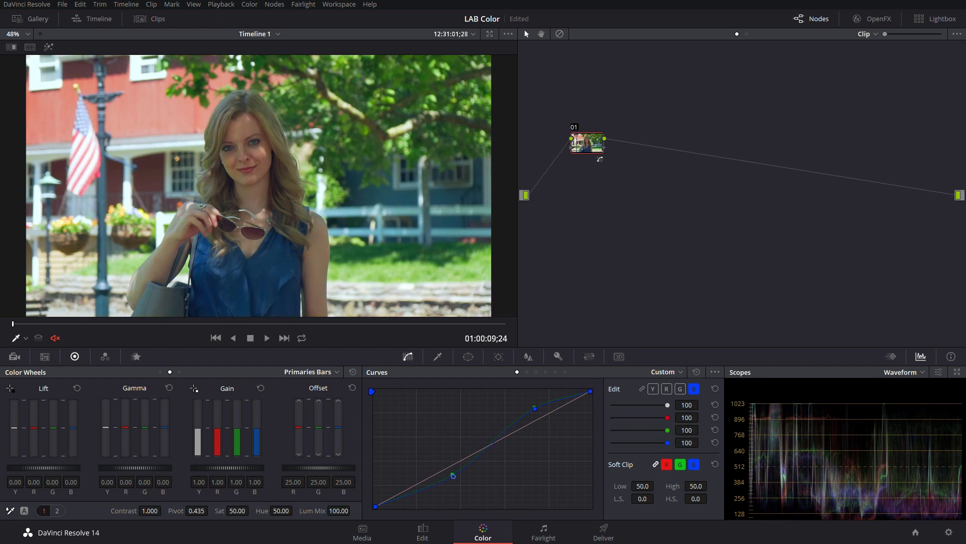
key("ctrl+d")
key("ctrl+d")
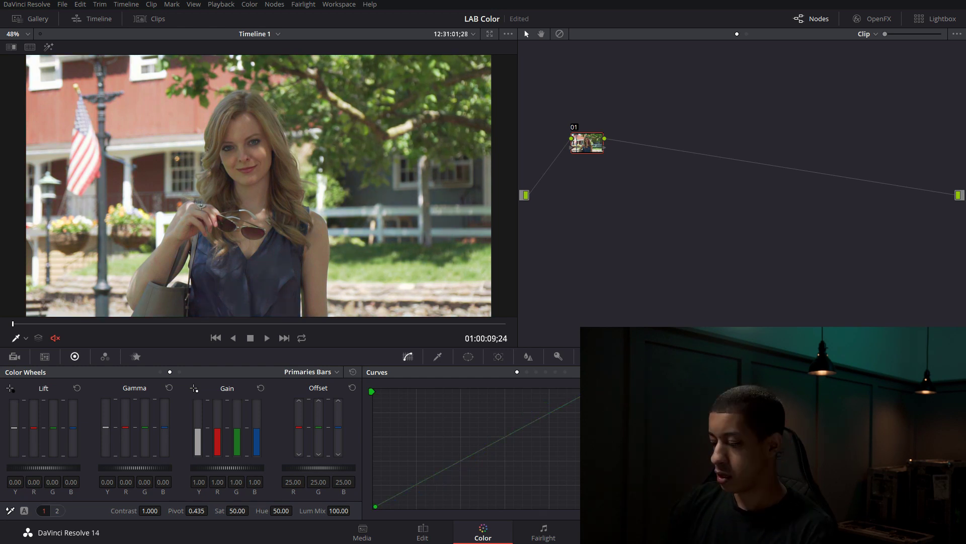
key("Down")
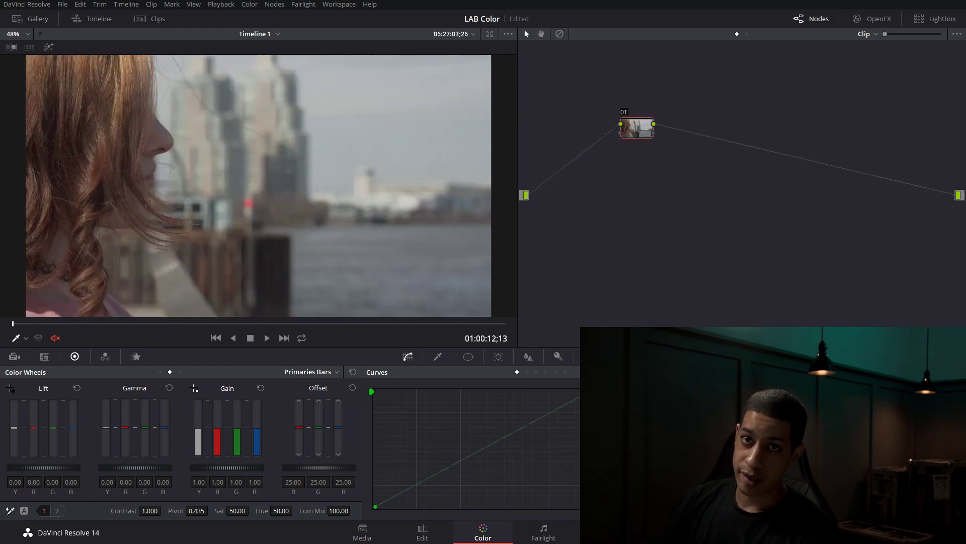
Set the waterfront clip's node 01 to the LAB colour space
right_click(635, 131)
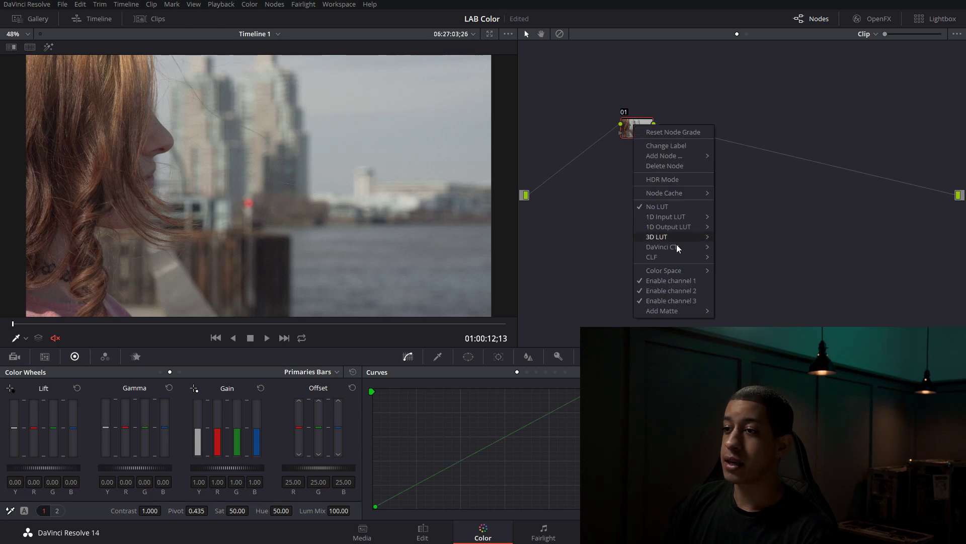
mouse_move(681, 269)
left_click(735, 301)
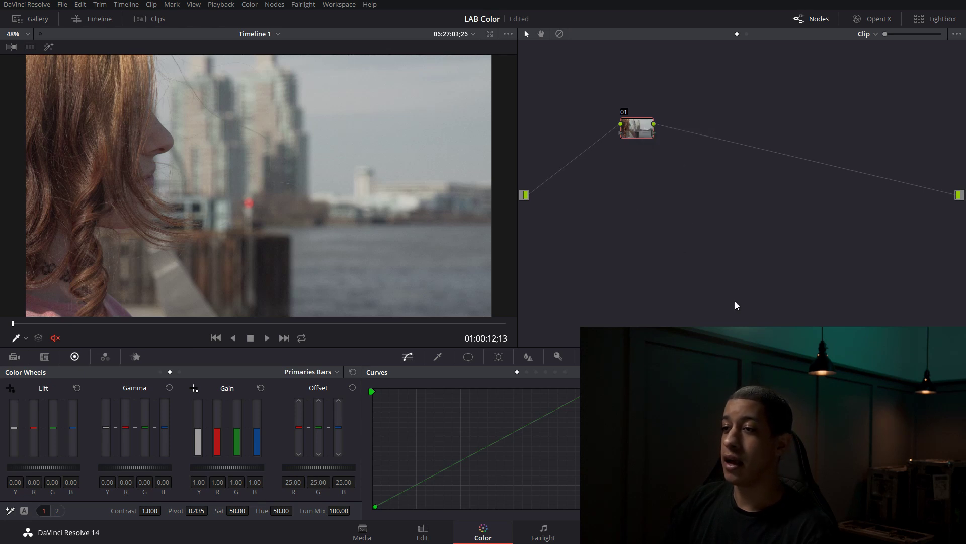
left_click_drag(636, 130, 633, 133)
right_click(636, 133)
mouse_move(669, 279)
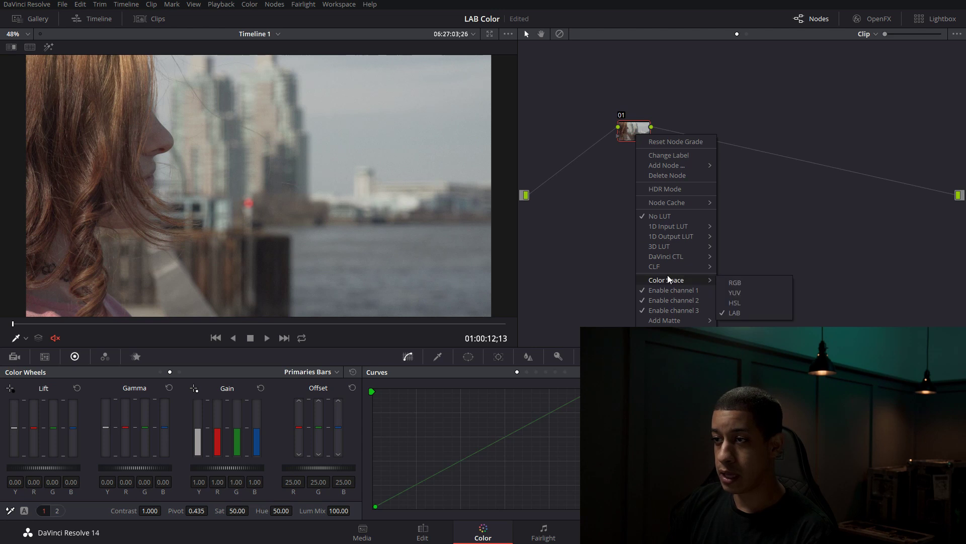
left_click(777, 313)
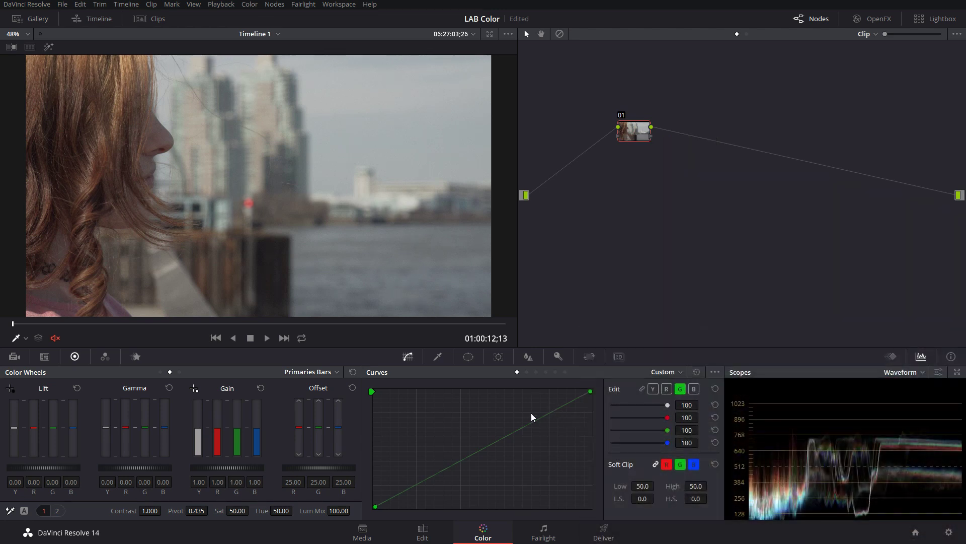
Raise the green and blue curves for an orange cast, then lift the red shadows and add an upper point
left_click_drag(506, 438, 491, 419)
left_click(694, 388)
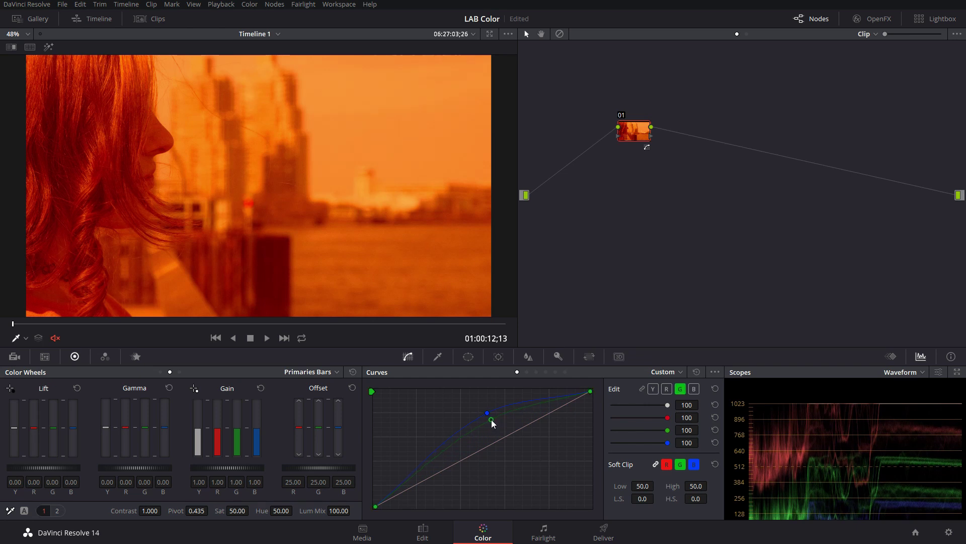
left_click(665, 389)
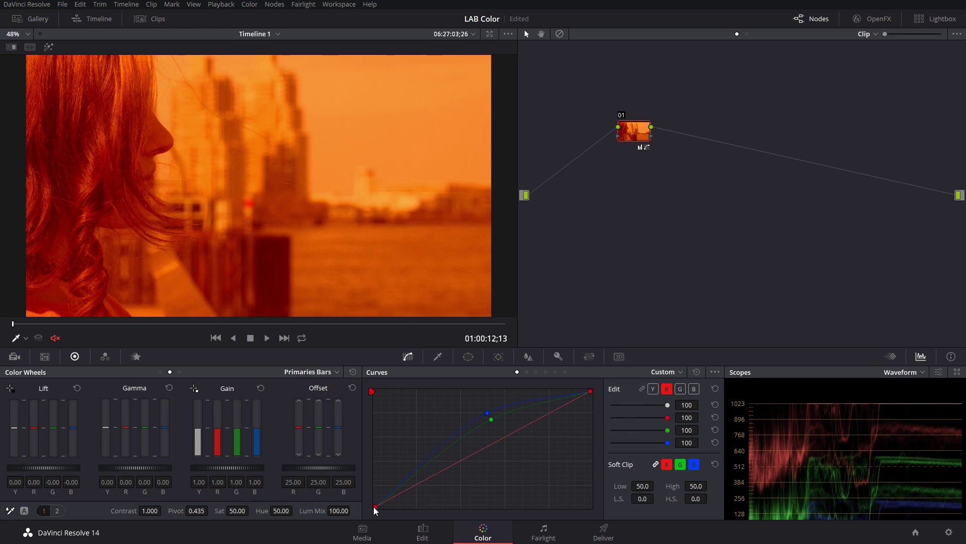
left_click_drag(375, 506, 375, 487)
left_click(472, 452)
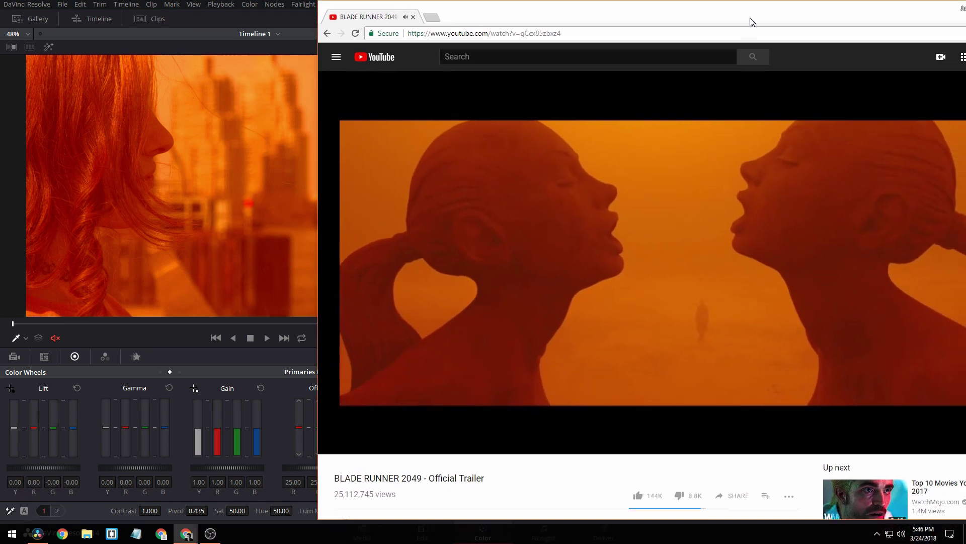
Pause the Blade Runner 2049 trailer on its orange street shot, then lower the red curve's top point
left_click_drag(750, 22, 732, 25)
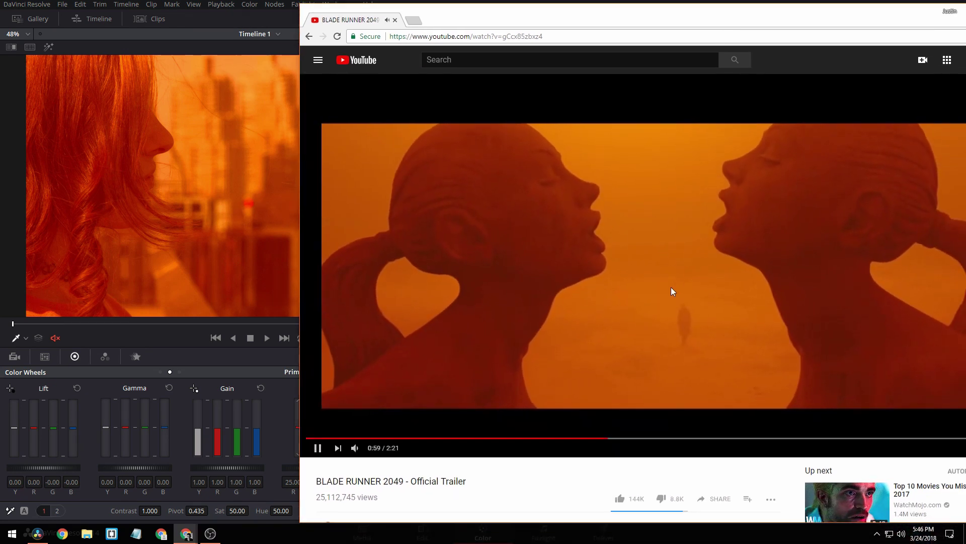
left_click(671, 287)
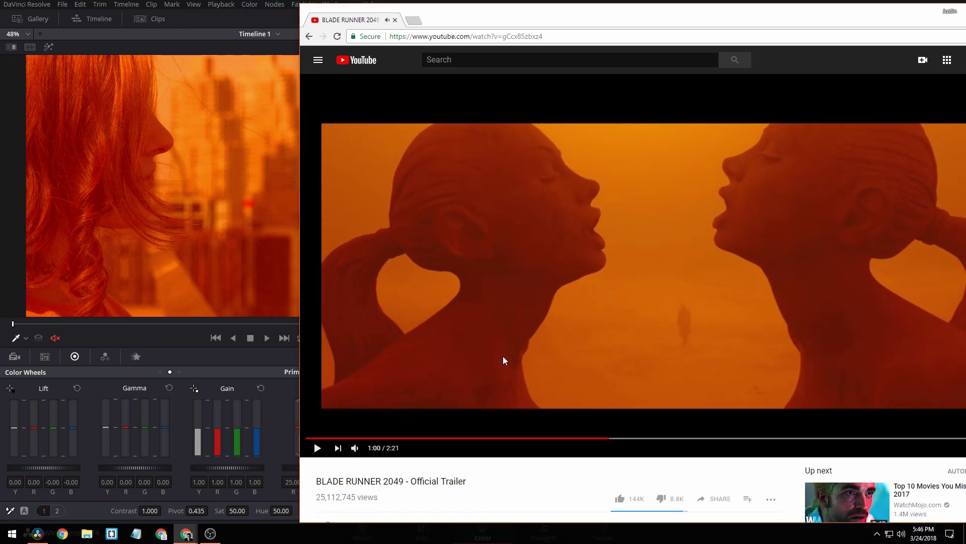
left_click(516, 344)
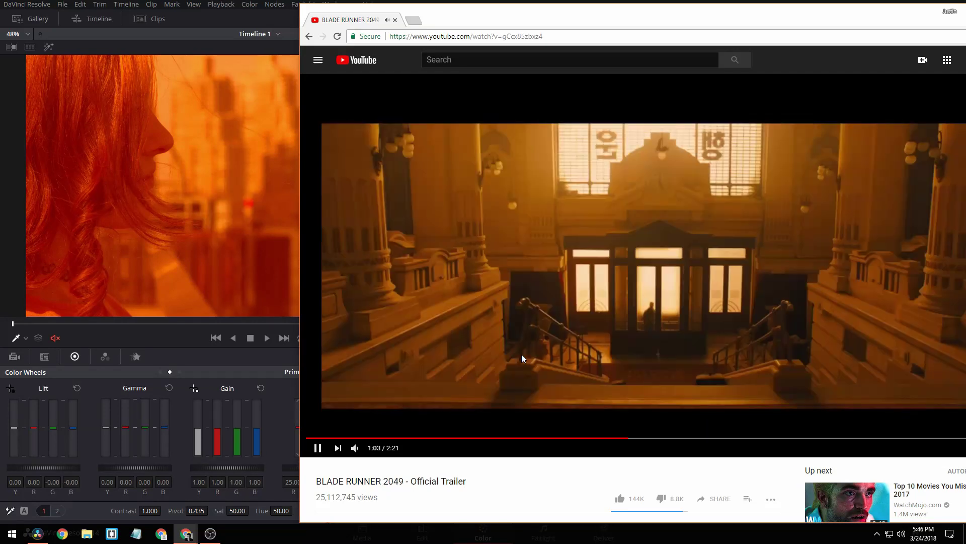
left_click(522, 354)
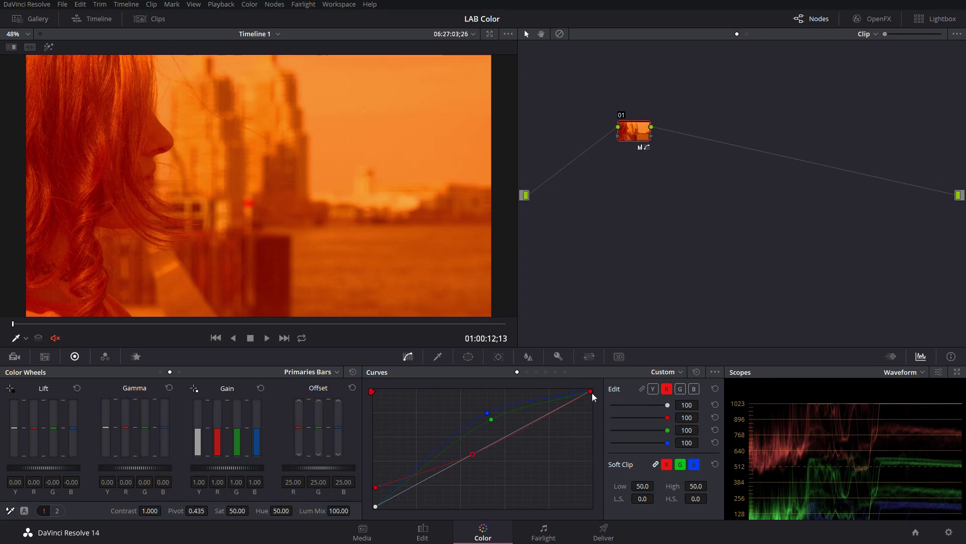
left_click_drag(591, 393, 599, 422)
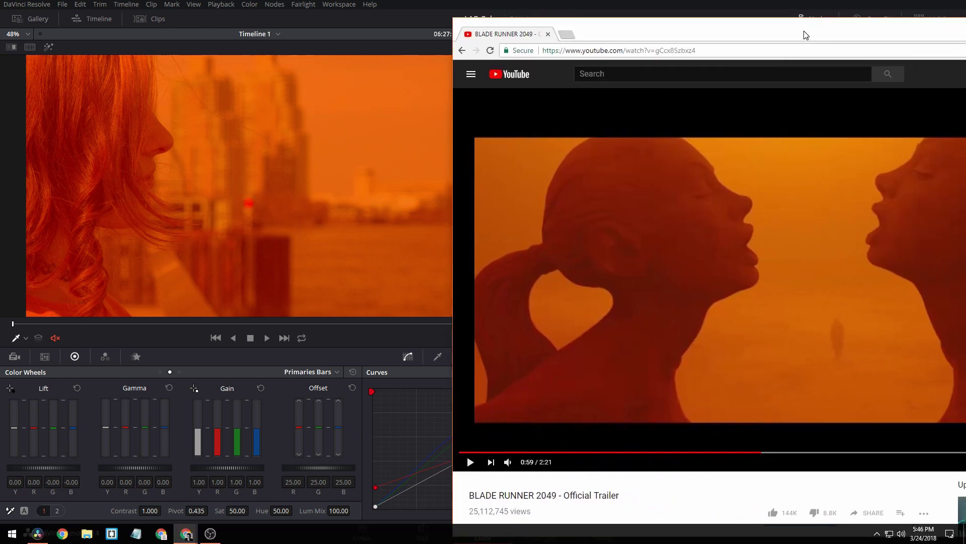
left_click(761, 221)
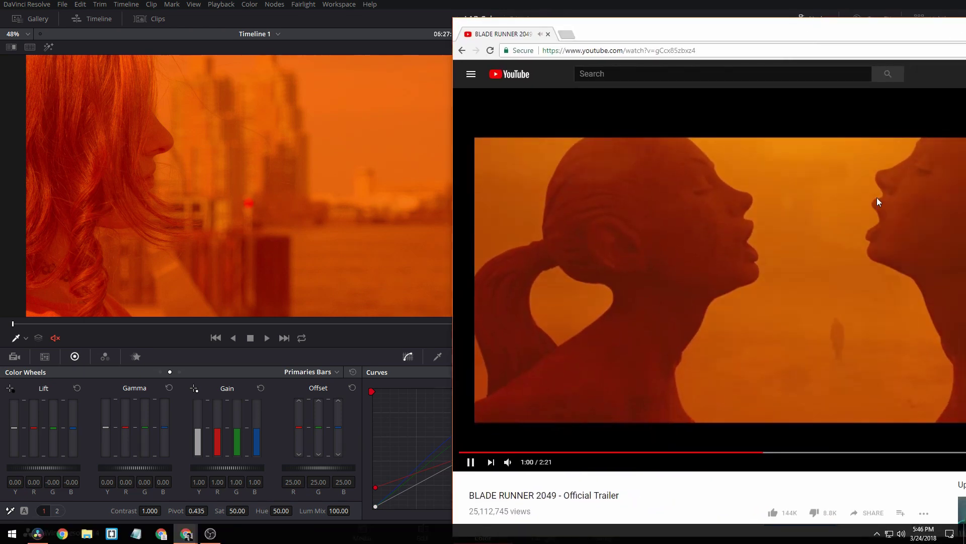
left_click(717, 356)
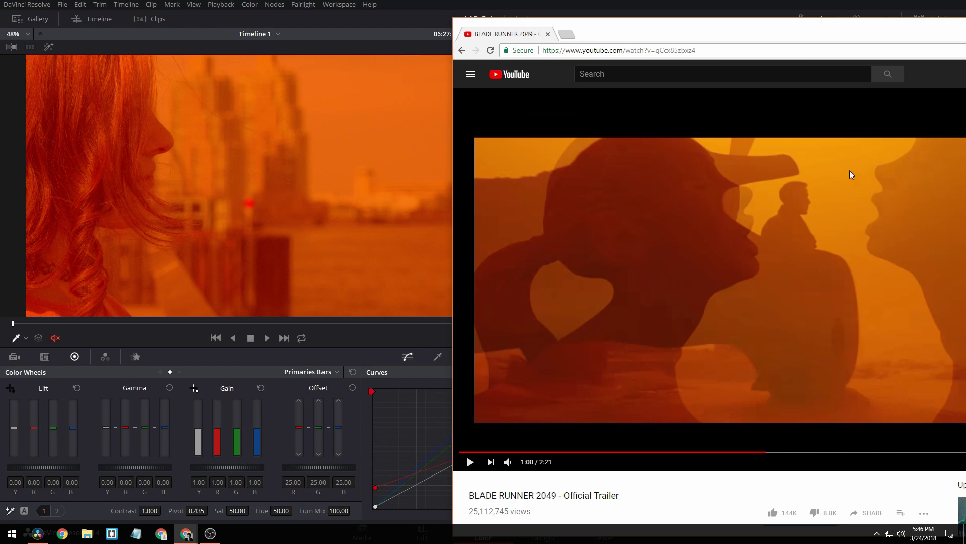
left_click(633, 343)
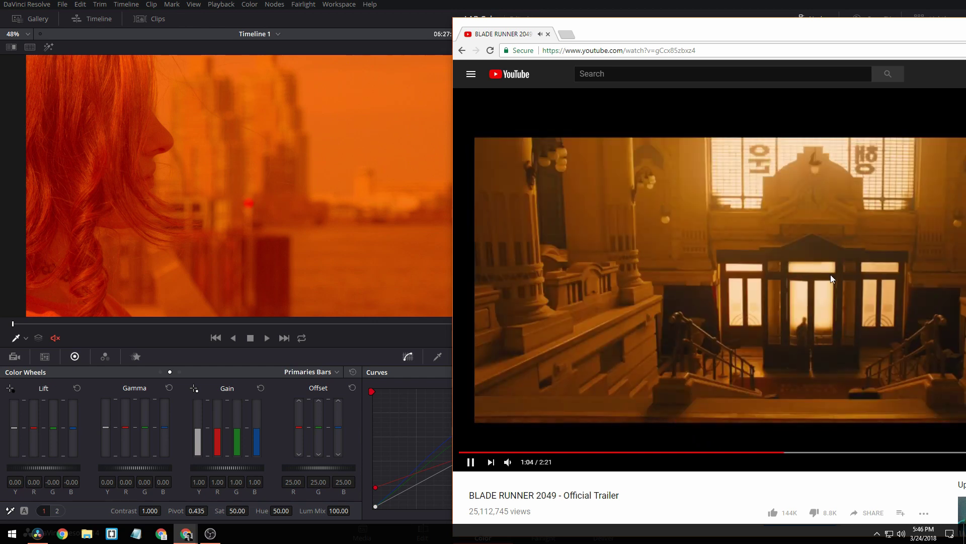
left_click(834, 276)
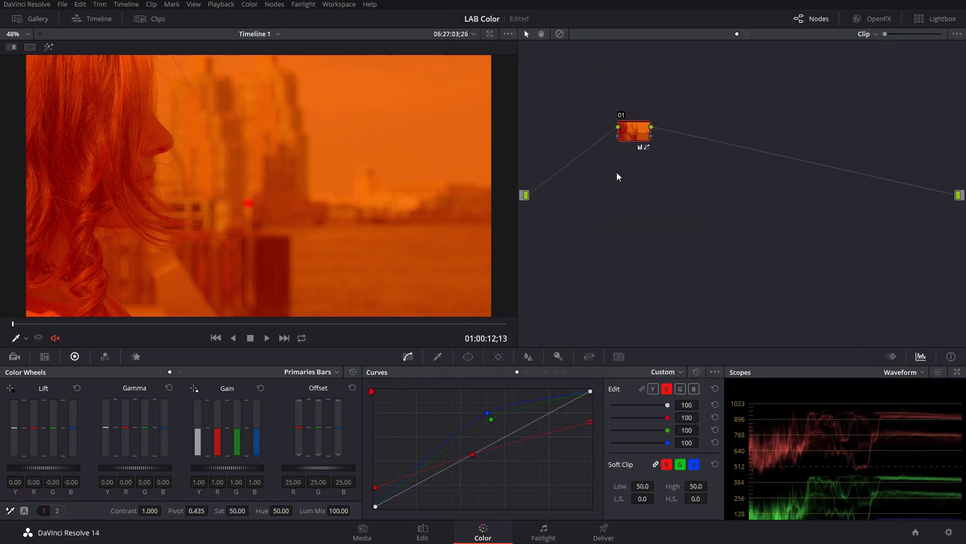
Add a Layer Mixer with a parallel node, rearrange the nodes and wire node 01 into the mixer
right_click(639, 136)
left_click(642, 129)
key("alt+l")
left_click_drag(662, 134, 701, 161)
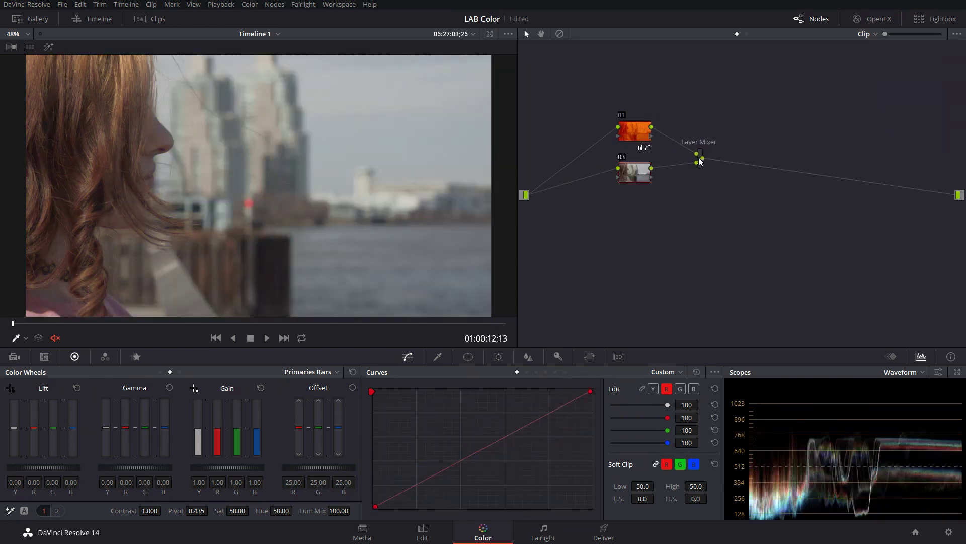
left_click_drag(628, 174, 634, 196)
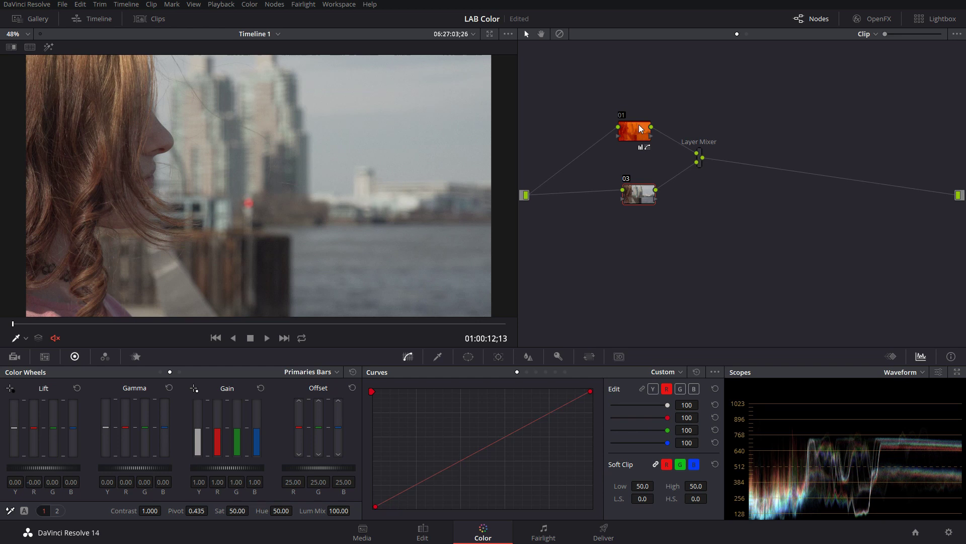
left_click_drag(641, 129, 626, 280)
left_click_drag(640, 203, 696, 161)
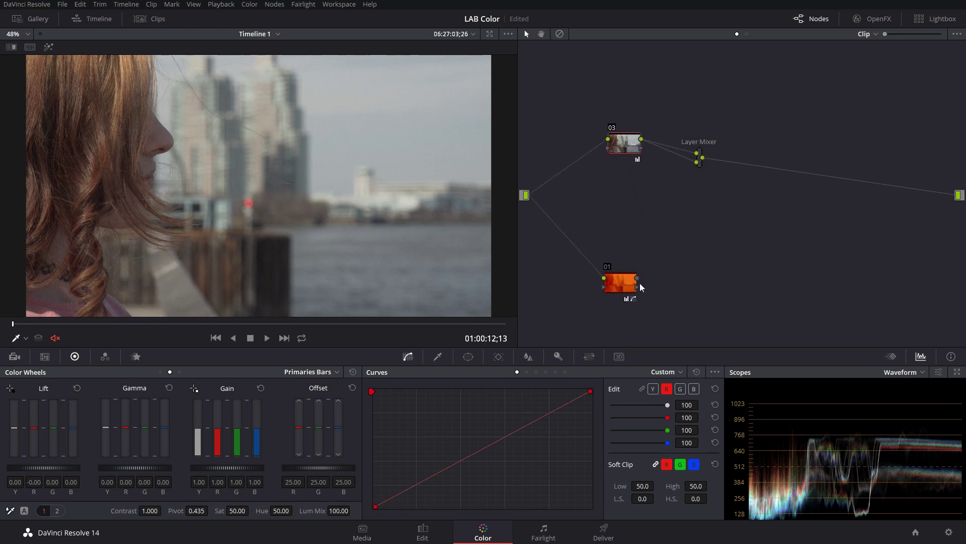
left_click_drag(698, 166, 721, 177)
left_click_drag(620, 285, 627, 223)
Set node 01's Key Output Gain to 0.752 and bring the trailer back up
left_click(627, 223)
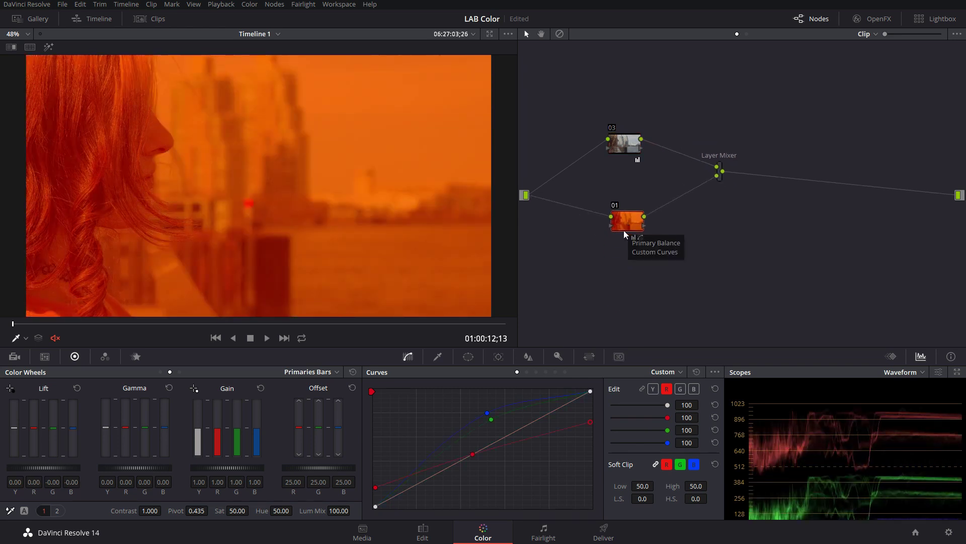
left_click(558, 356)
left_click_drag(607, 452, 579, 453)
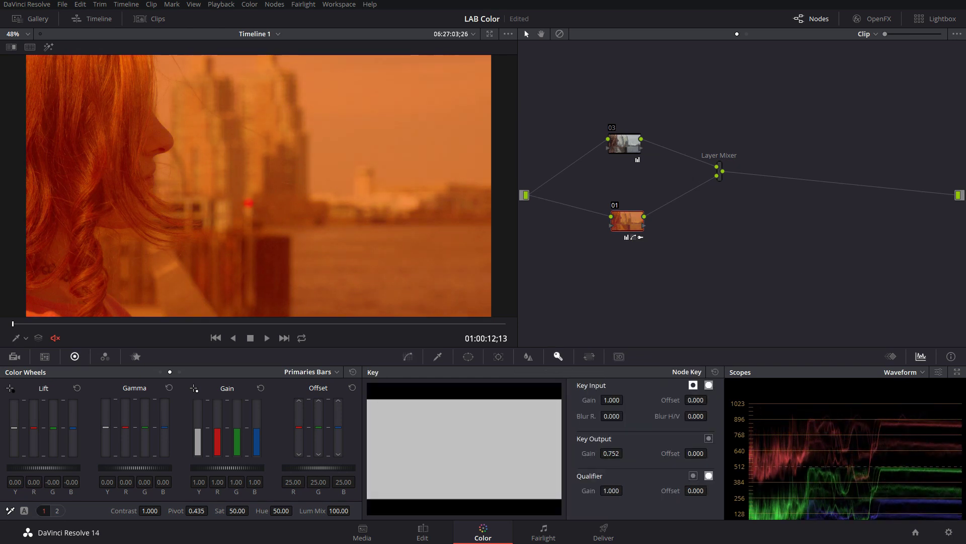
key("alt+Tab")
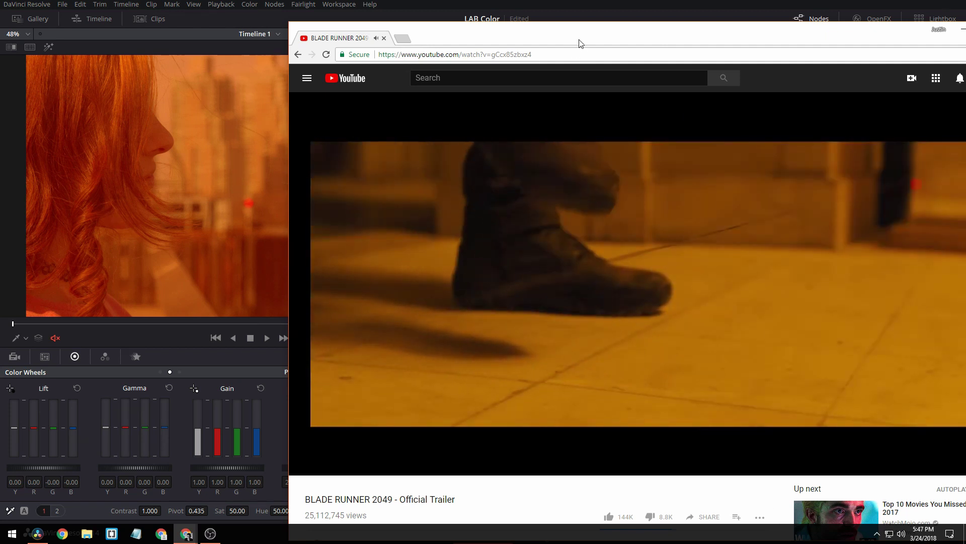
Switch from the Chrome trailer back to Resolve's Color page showing the softened orange waterfront clip
key("alt+Tab")
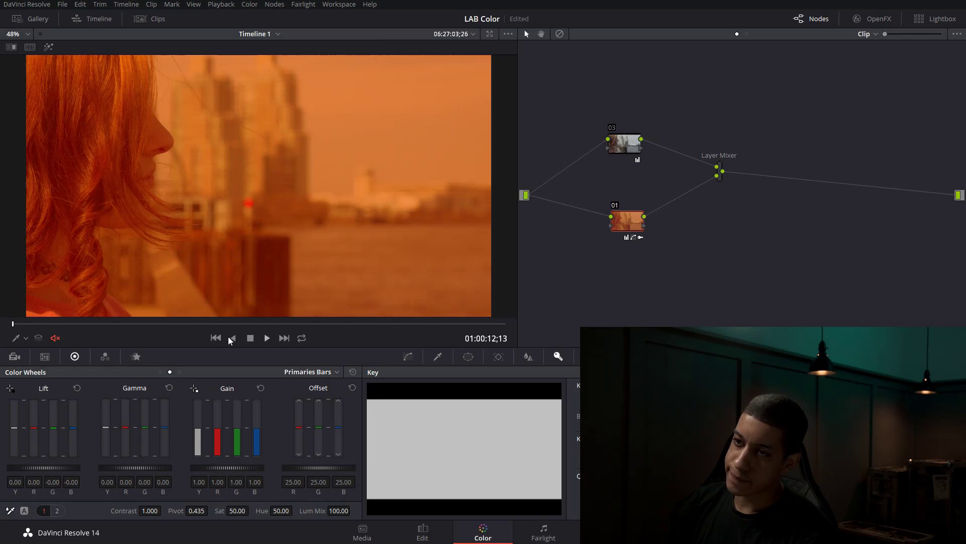